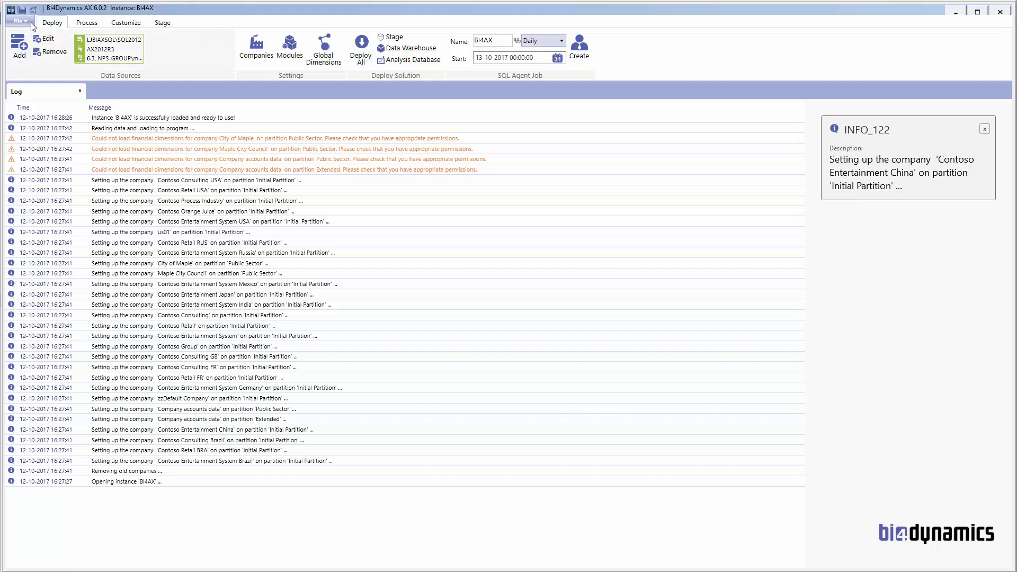
Step: Check the current instance's SQL file location settings and close them unchanged
left_click(27, 21)
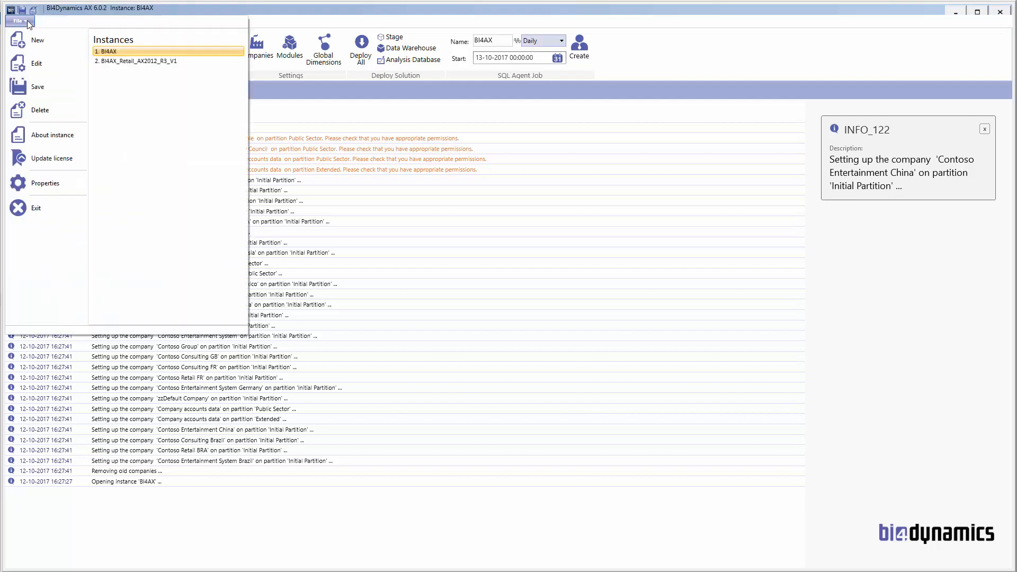
left_click(35, 62)
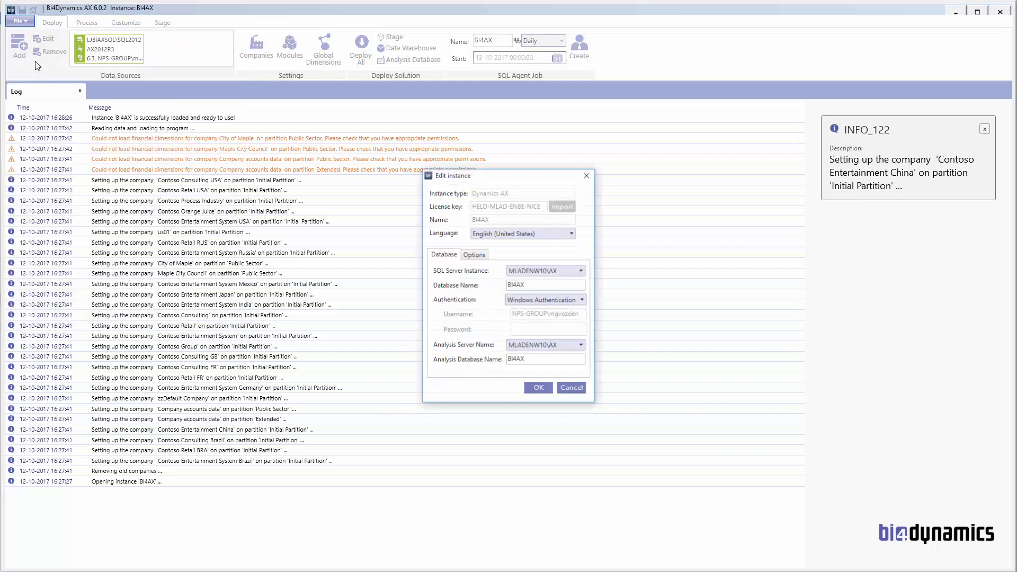
left_click(472, 255)
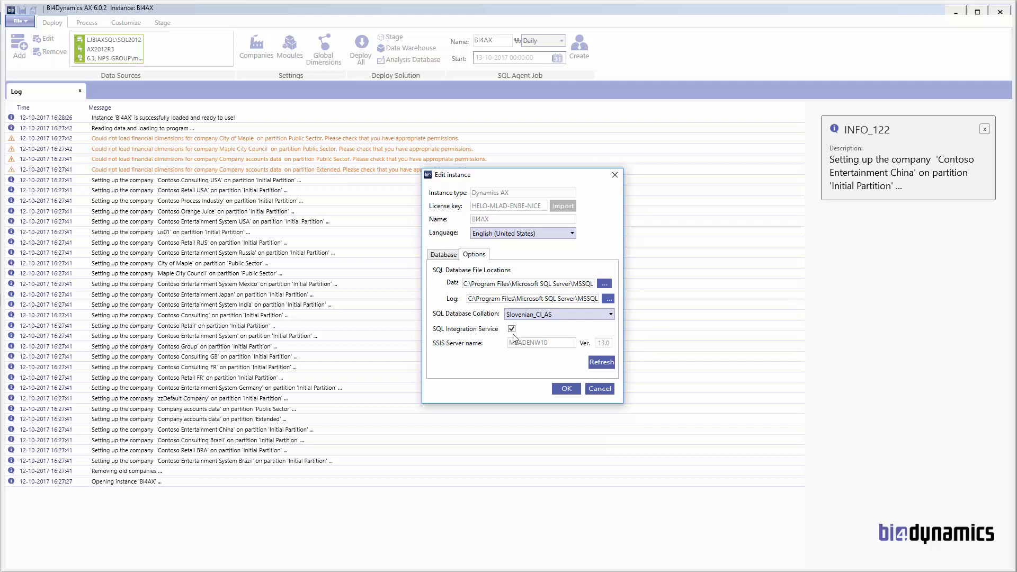
left_click(615, 175)
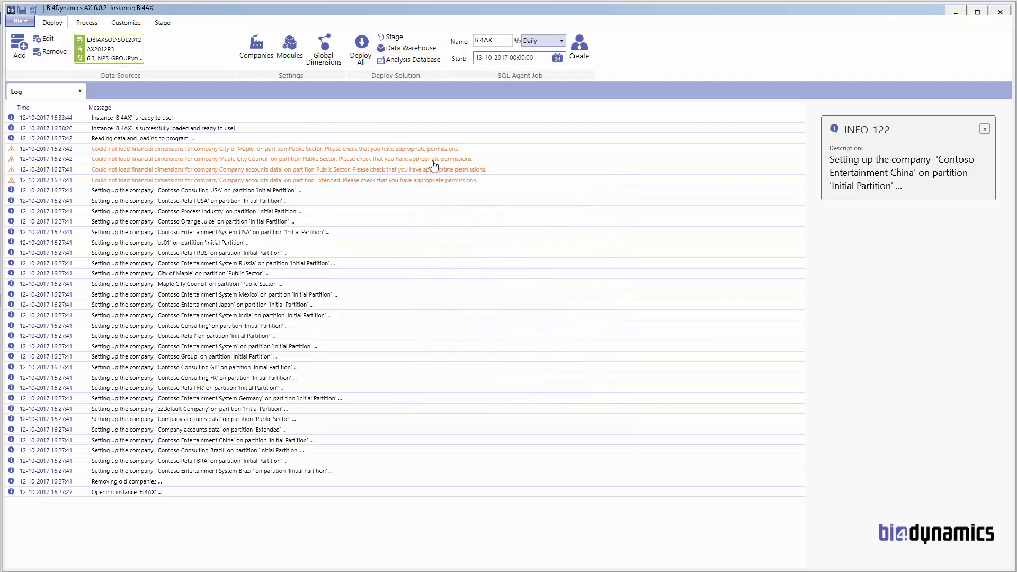
Step: Open the SSIS process flow editor and review the DimDate, DimHelp and DimLoad steps
left_click(89, 23)
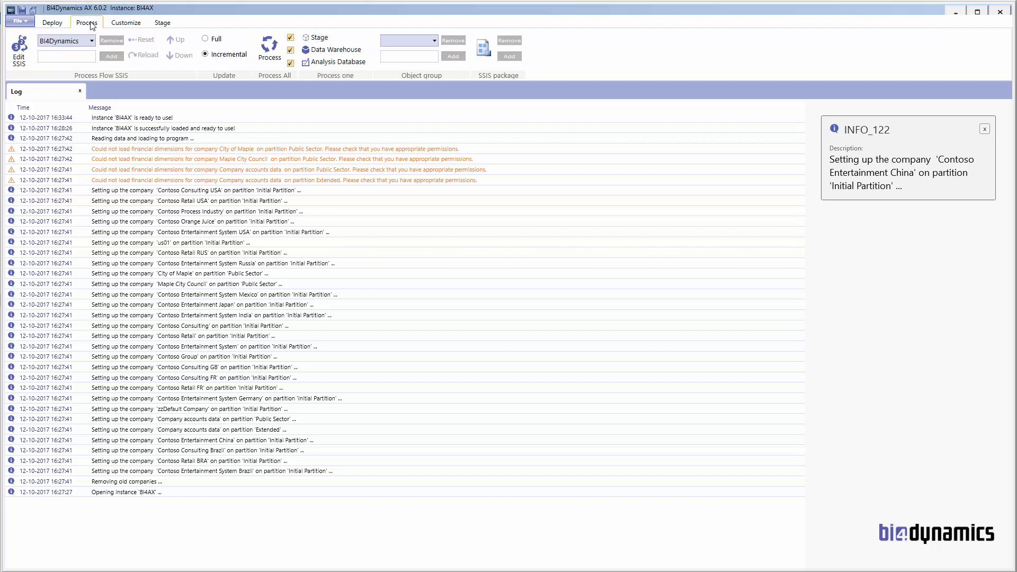
left_click(23, 64)
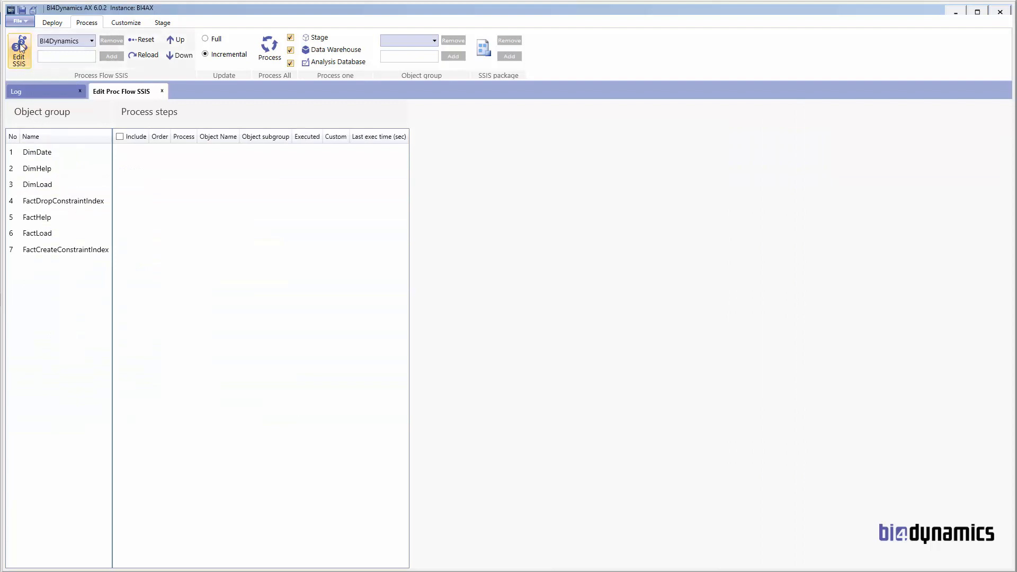
left_click(38, 157)
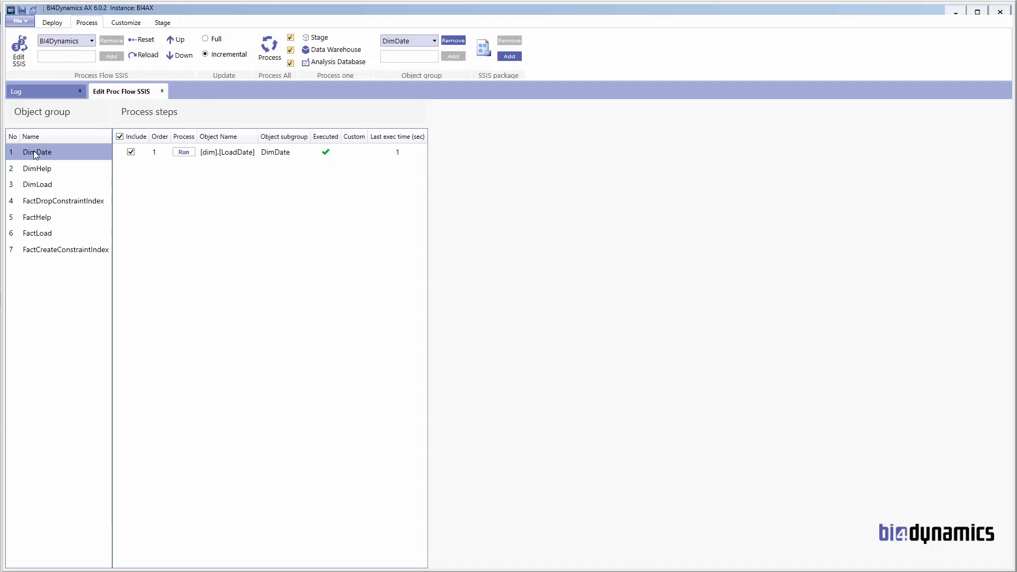
left_click(39, 168)
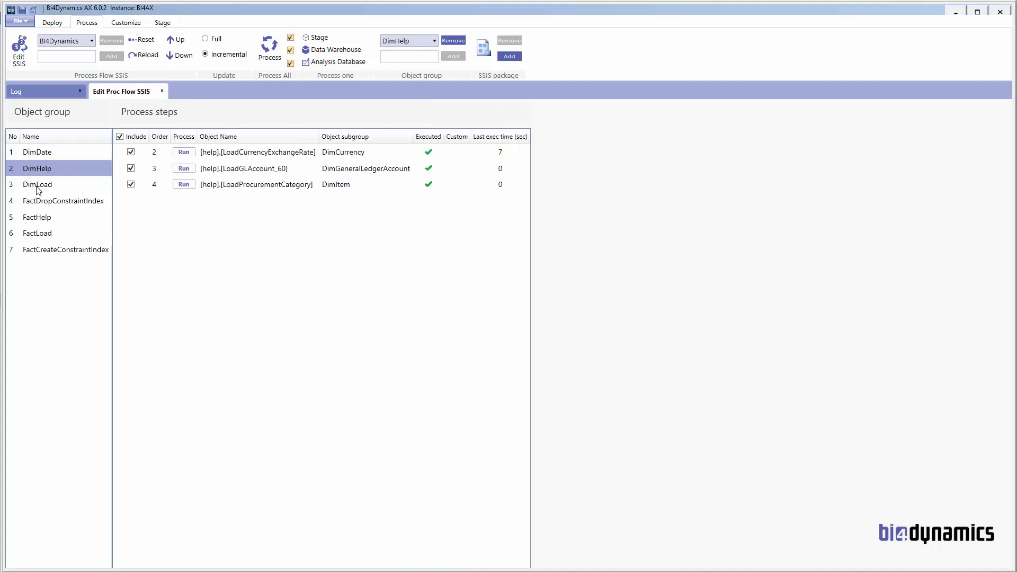
left_click(34, 186)
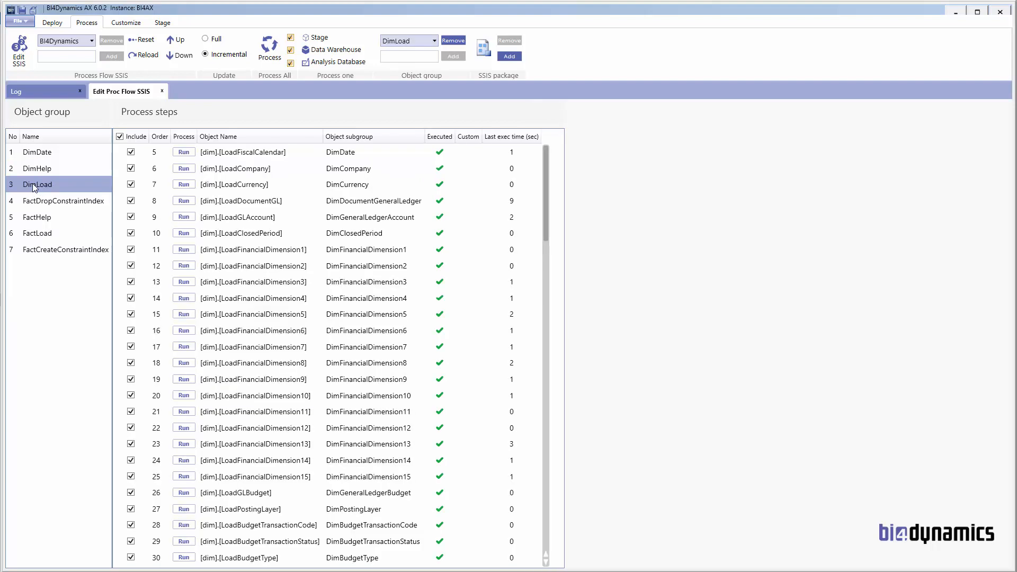
Step: Review the FactDropConstraintIndex, FactHelp, FactLoad and FactCreateConstraintIndex steps, ending on FactLoad
left_click(37, 203)
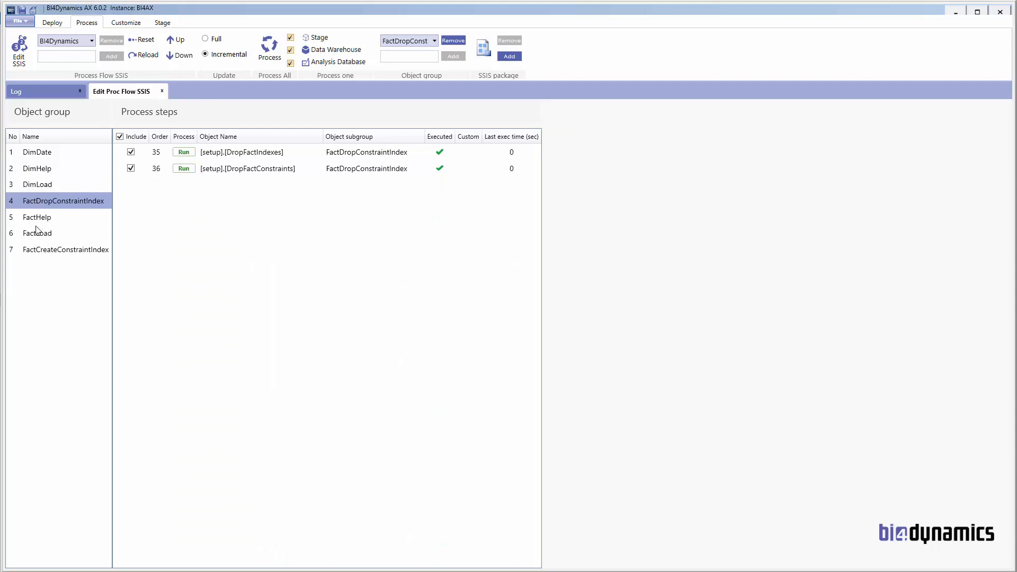
left_click(38, 219)
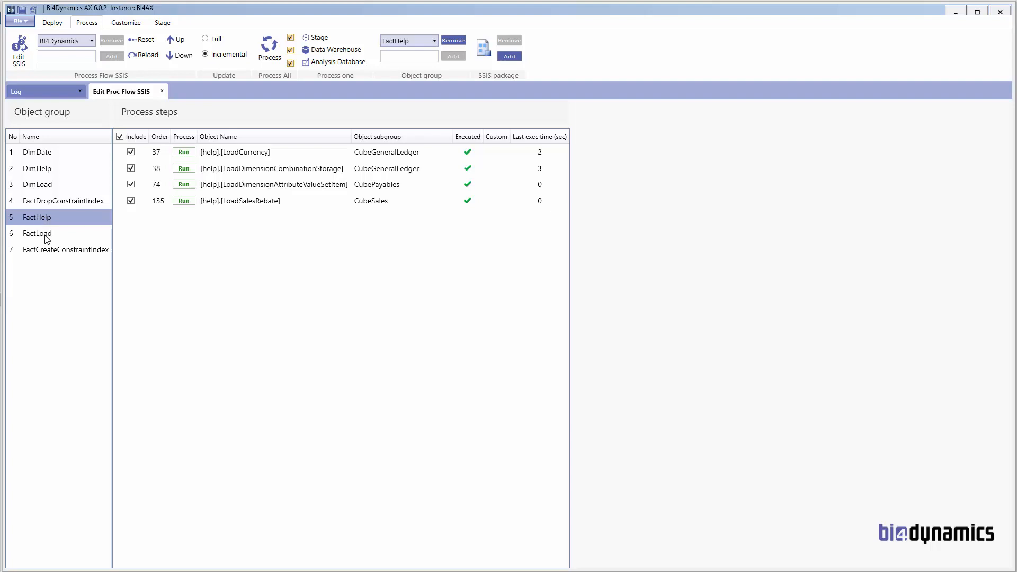
left_click(46, 237)
left_click(49, 252)
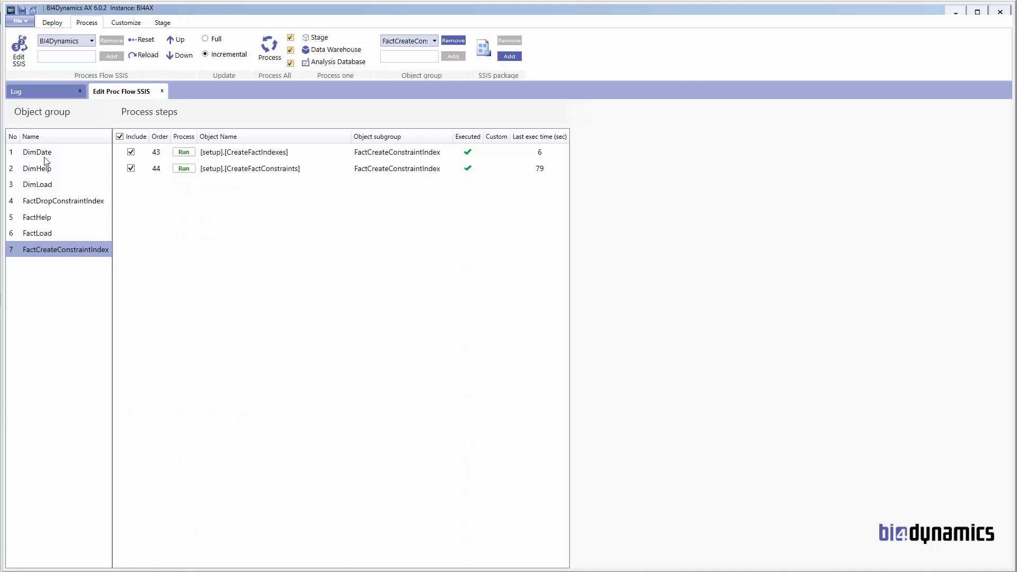
left_click(36, 234)
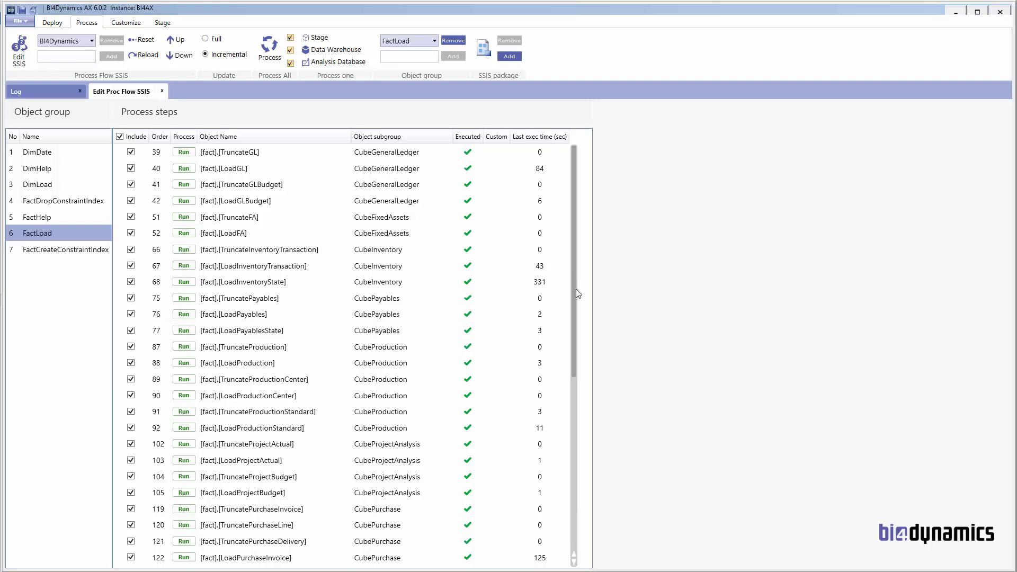
left_click_drag(577, 293, 583, 430)
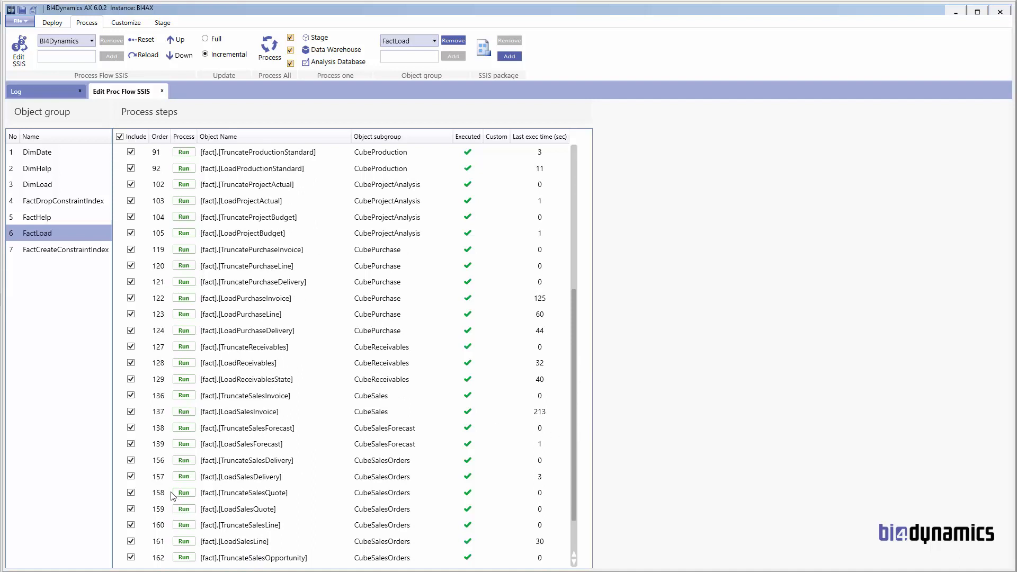
left_click(130, 477)
left_click(131, 459)
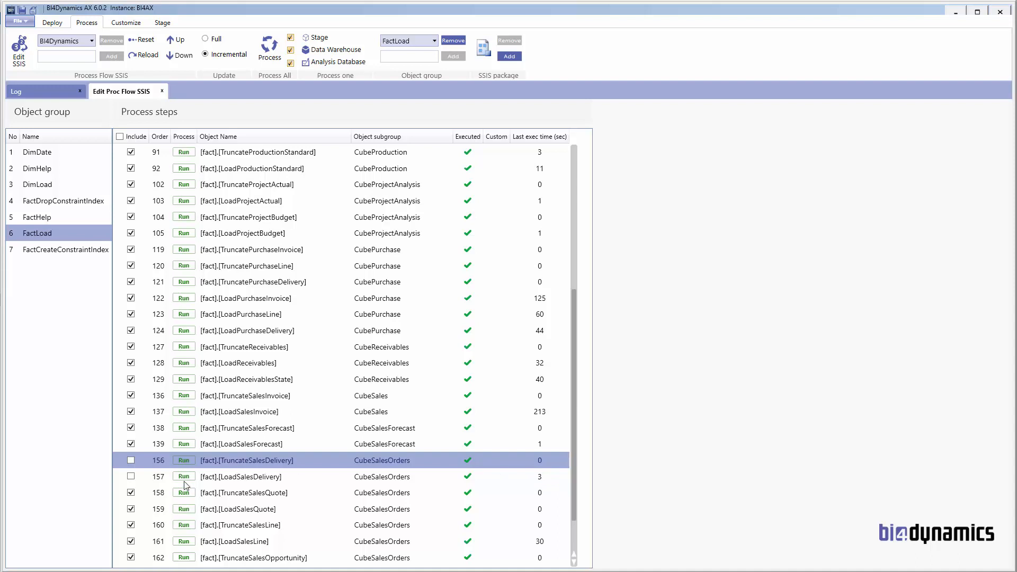
left_click(131, 462)
left_click(131, 476)
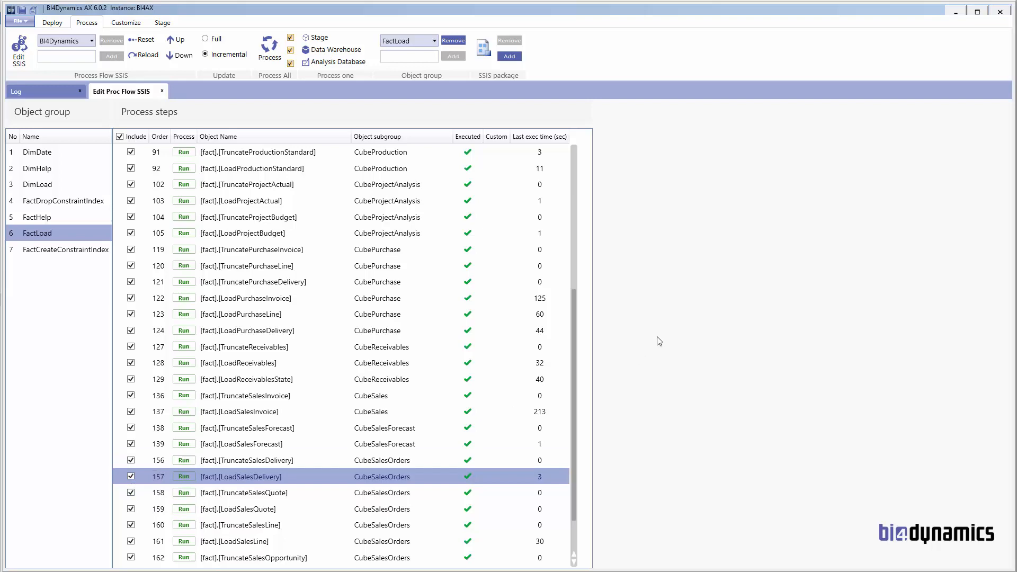
left_click_drag(576, 352, 581, 212)
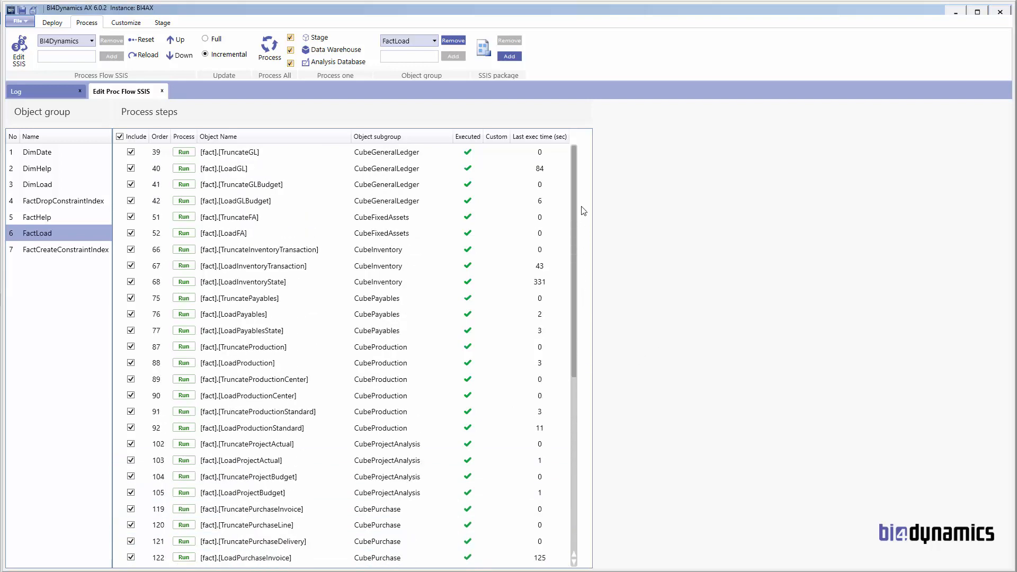
left_click(63, 251)
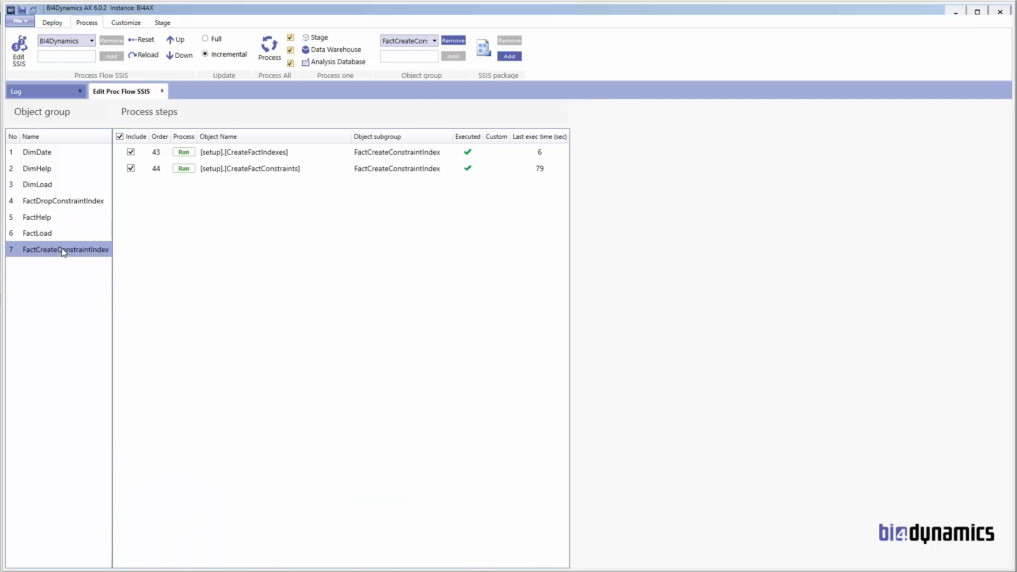
Step: Add a new object group named 'Load POS'
left_click(398, 58)
type("L")
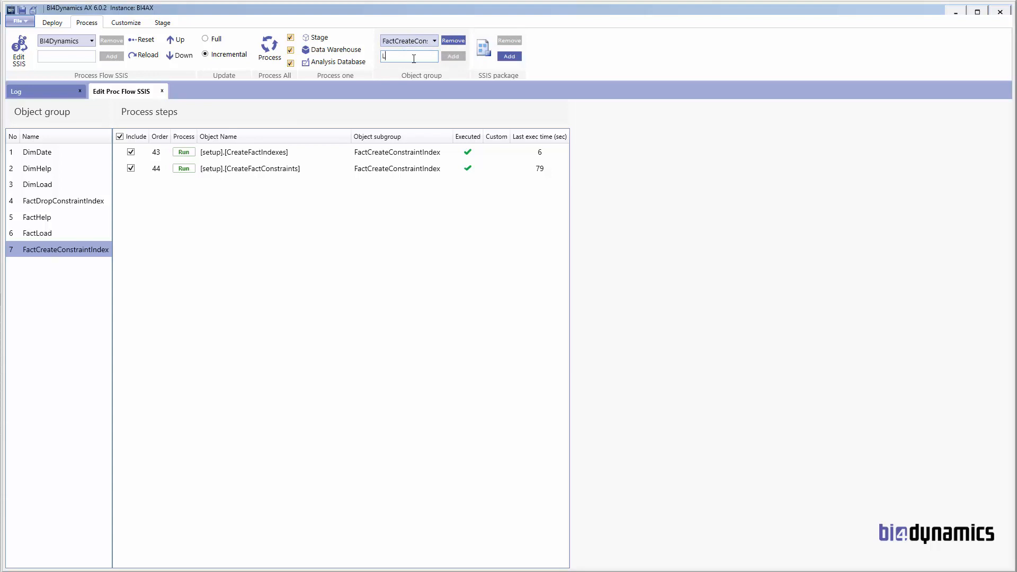
type("oad POS")
left_click(453, 56)
Step: Move Load POS up to second place, right after DimDate, and show its steps
left_click(46, 270)
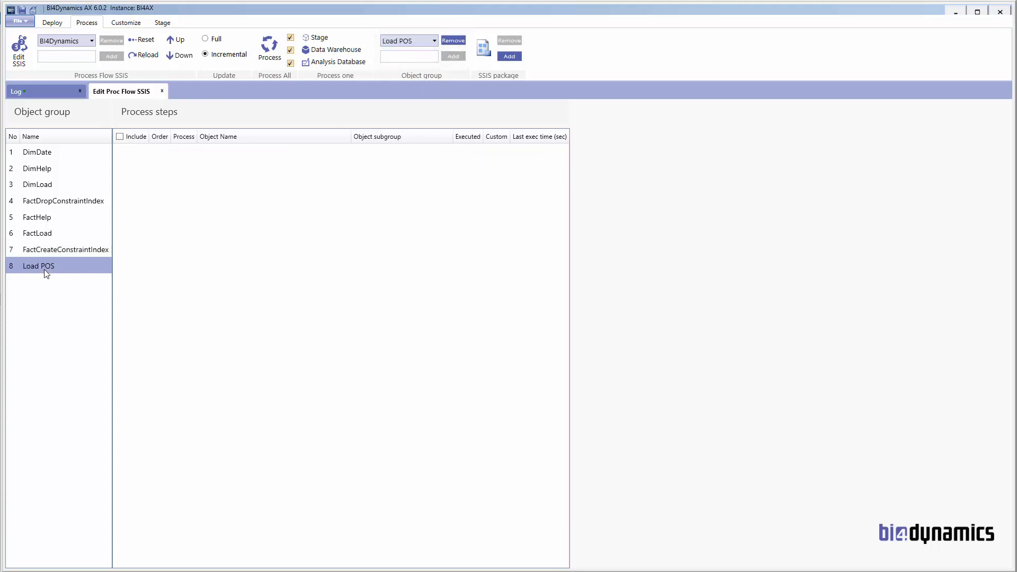
left_click_drag(45, 268, 46, 164)
left_click(48, 168)
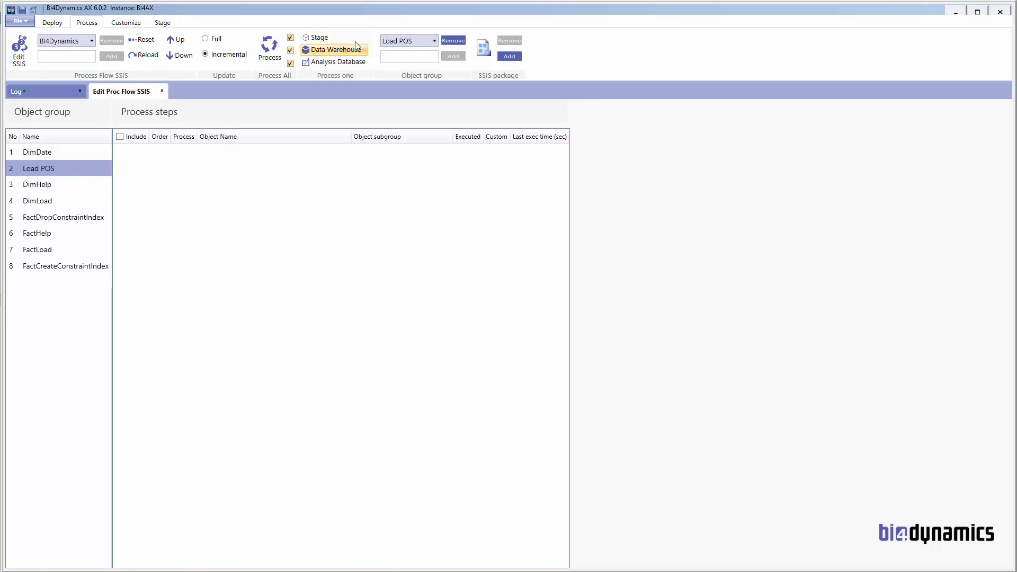
Step: Add Import POS data.dtsx from BI projects\SSIS\Integration Services Project1 as a Load POS step
left_click(508, 56)
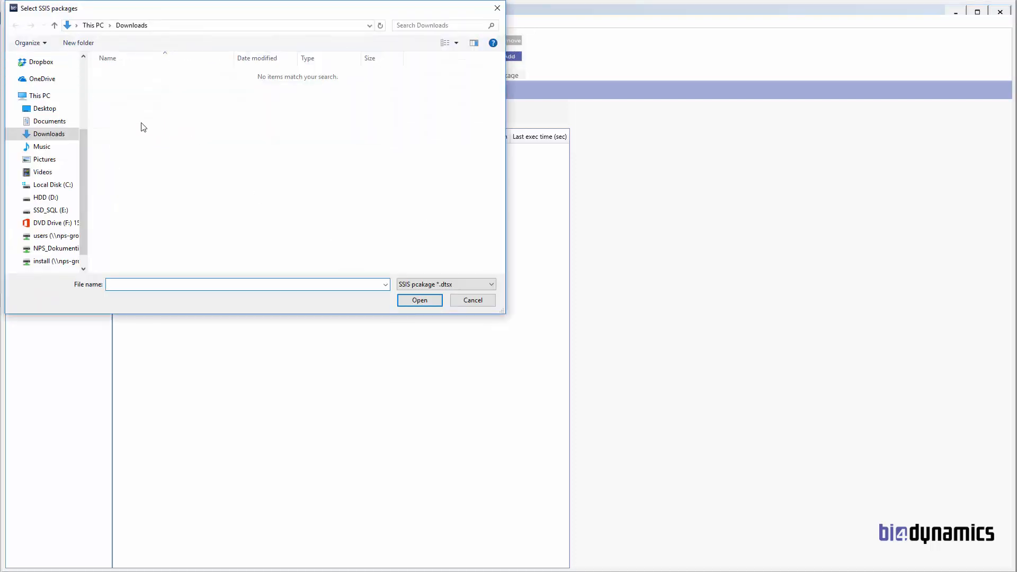
left_click(65, 185)
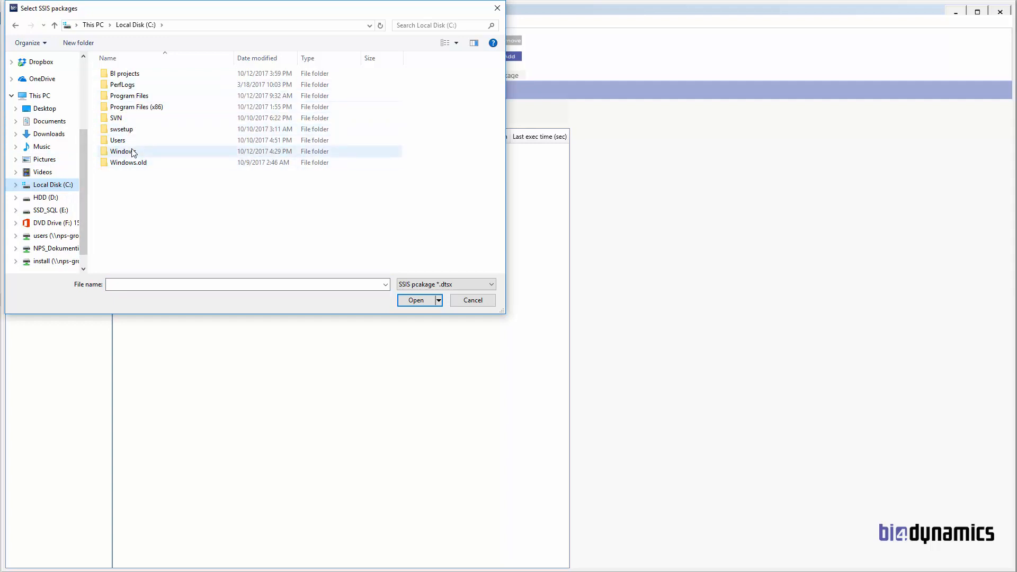
double_click(136, 75)
double_click(136, 77)
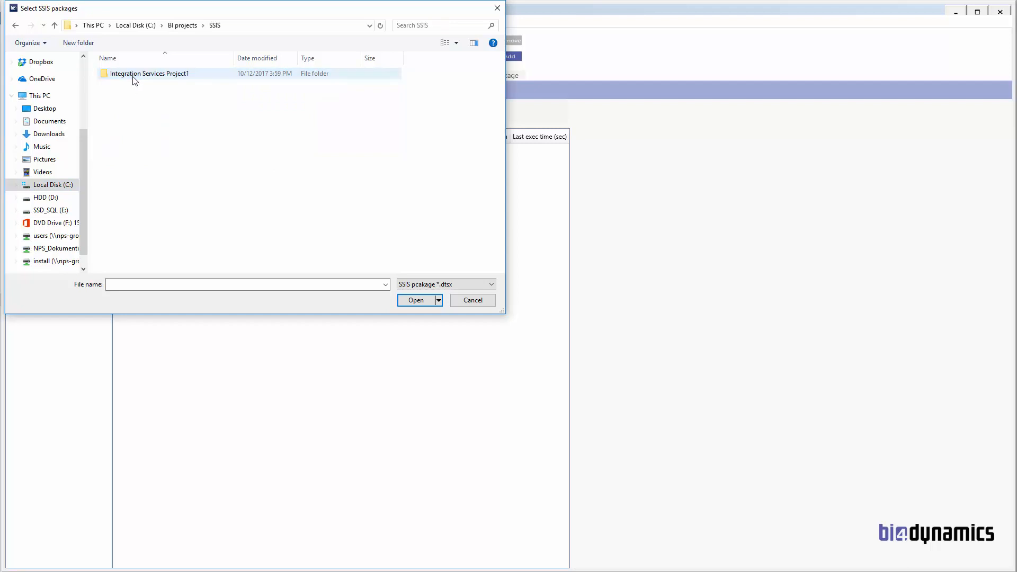
double_click(135, 76)
double_click(137, 78)
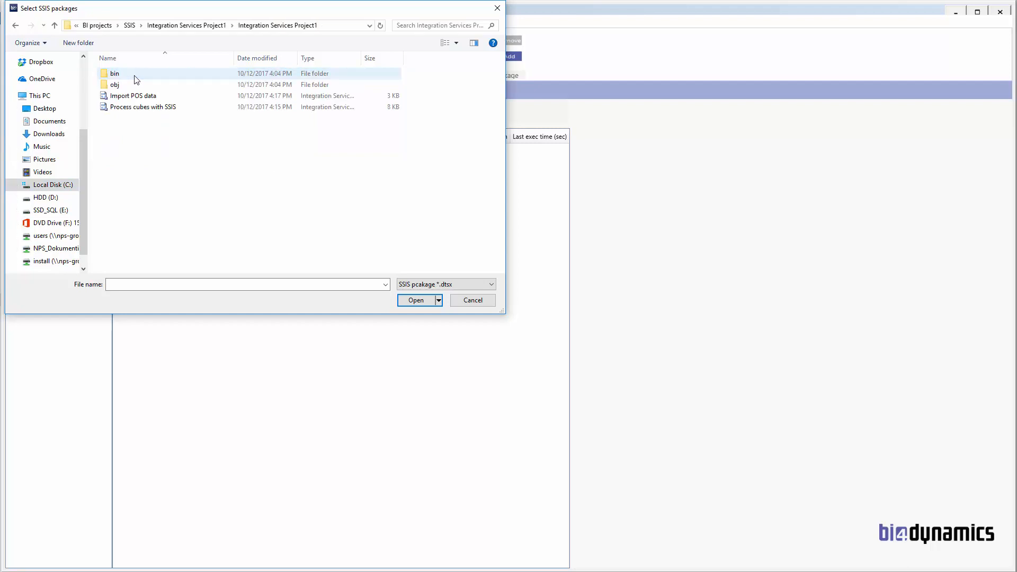
left_click(136, 98)
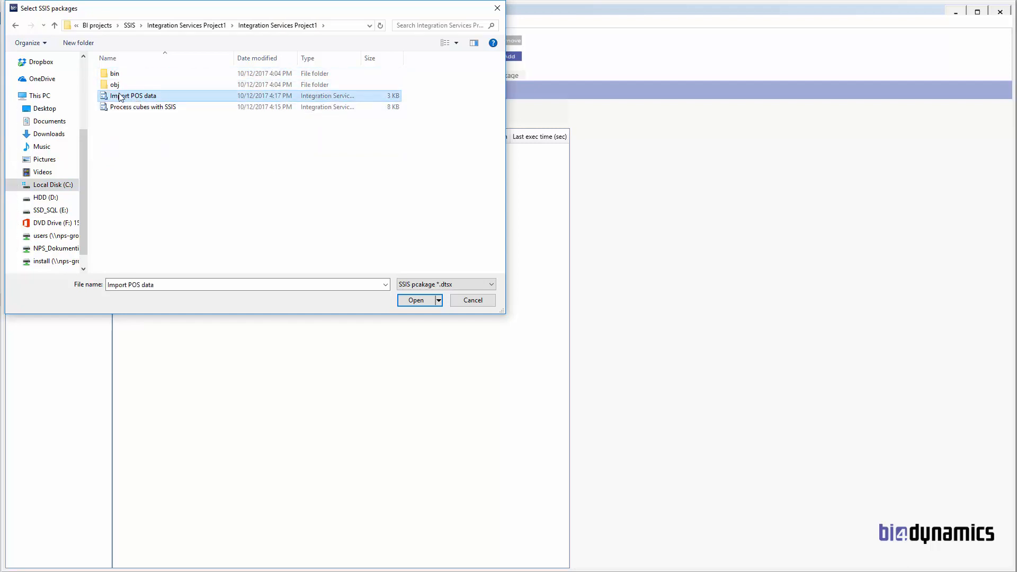
left_click(414, 302)
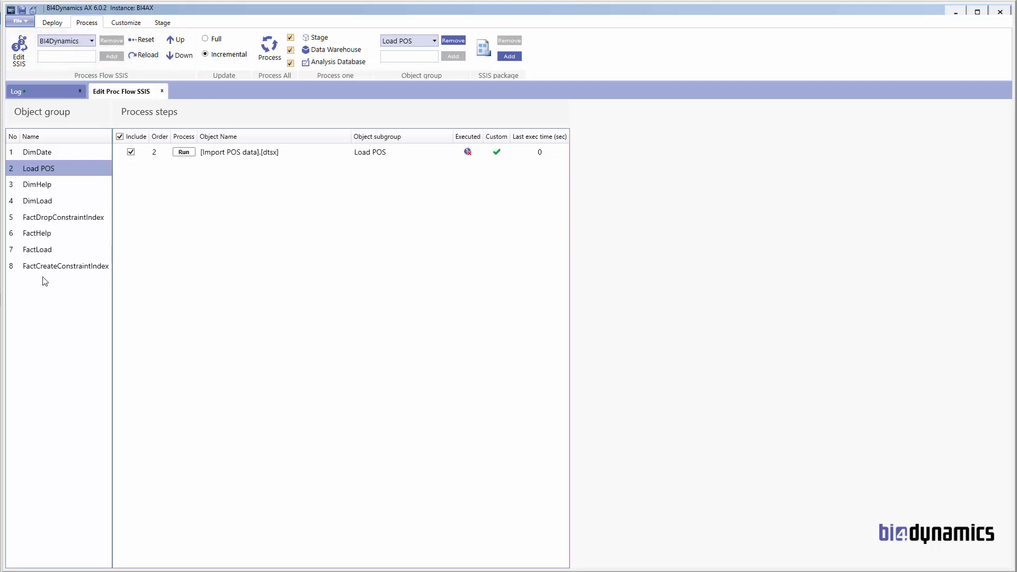
Step: Move the TruncateGL step from FactLoad into the FactHelp group
left_click(48, 235)
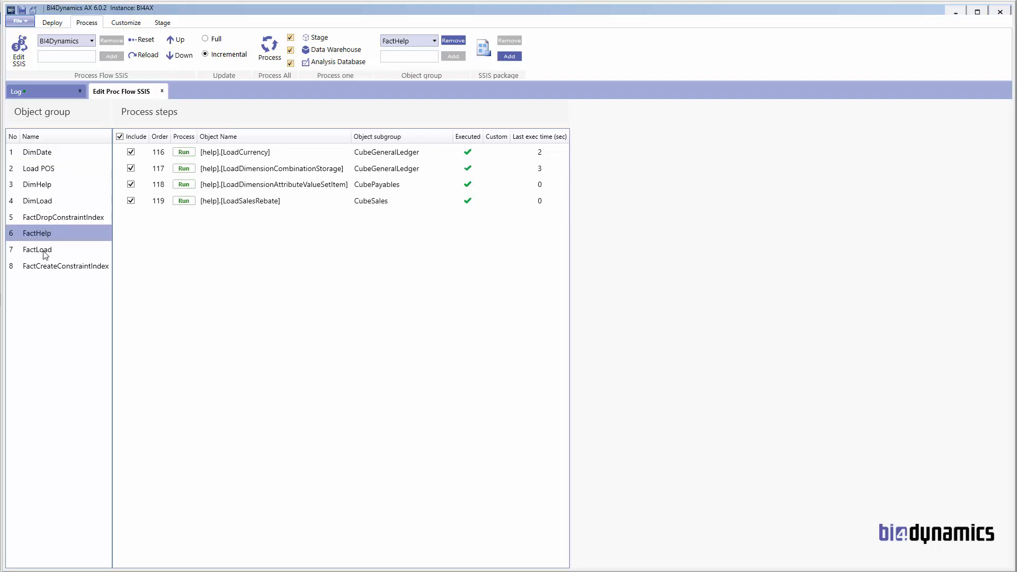
left_click(47, 251)
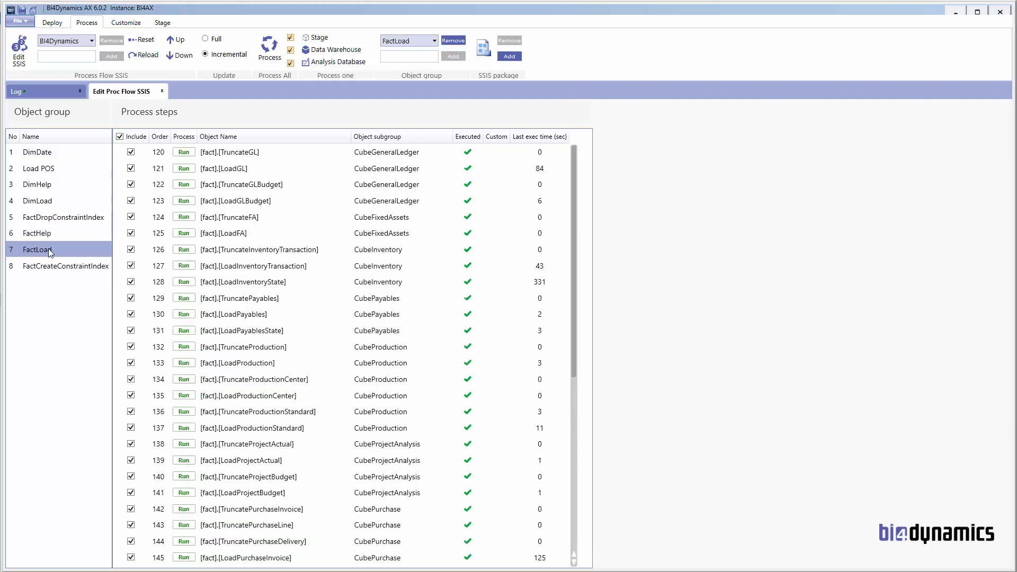
right_click(251, 157)
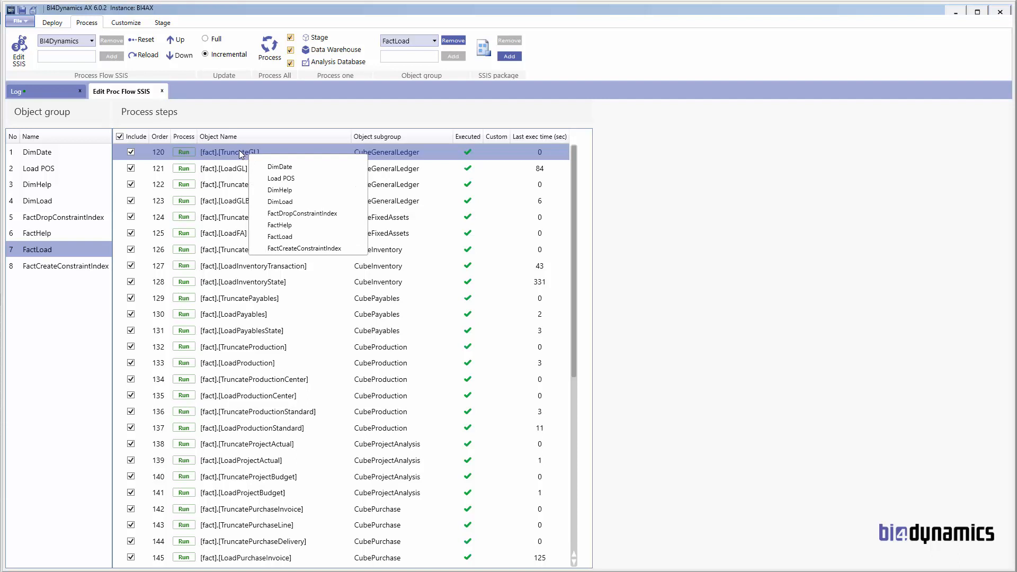
left_click(261, 226)
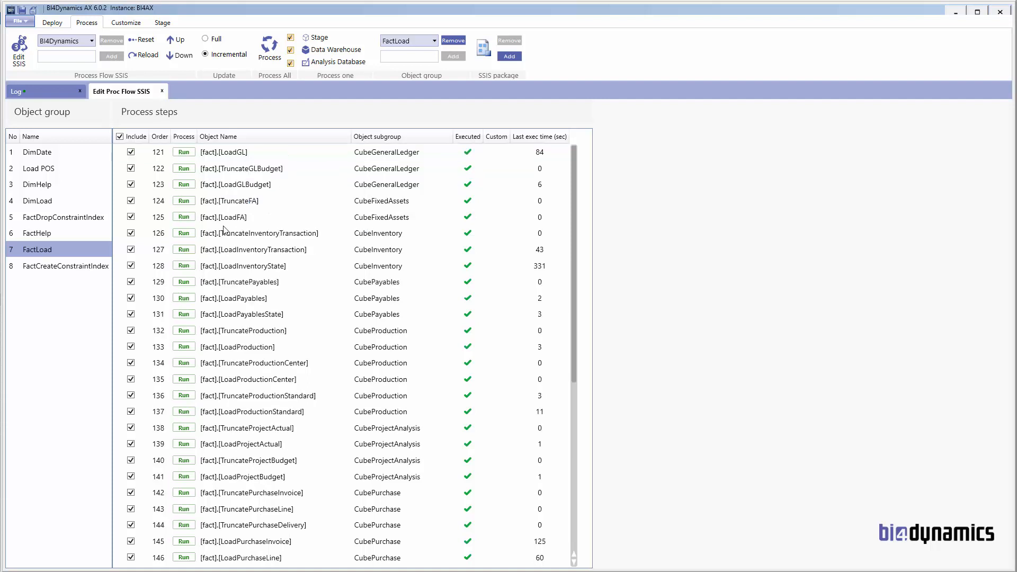
Step: Move TruncateGL from FactHelp back into FactLoad and show FactLoad's steps
left_click(62, 234)
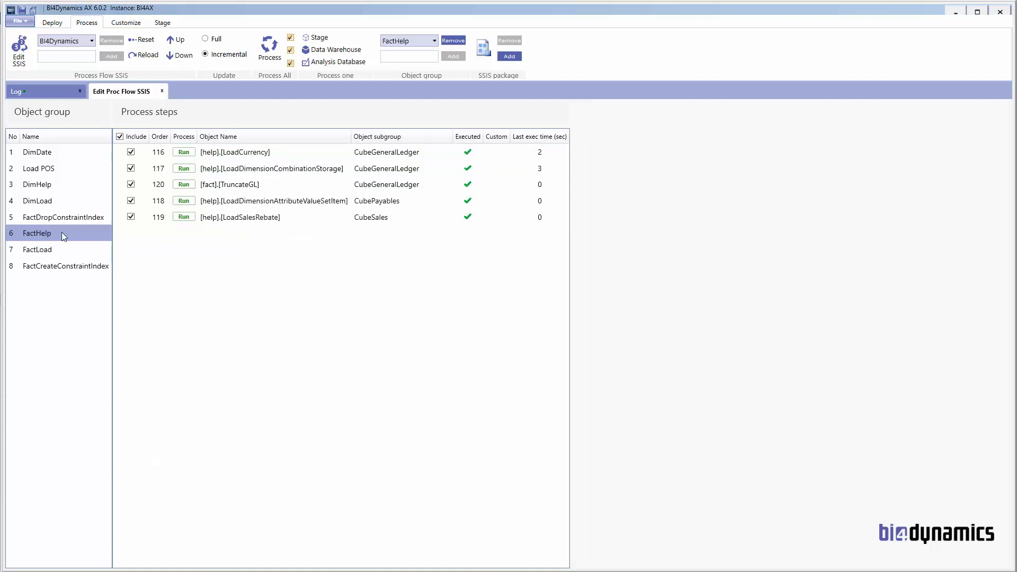
left_click(252, 185)
right_click(252, 184)
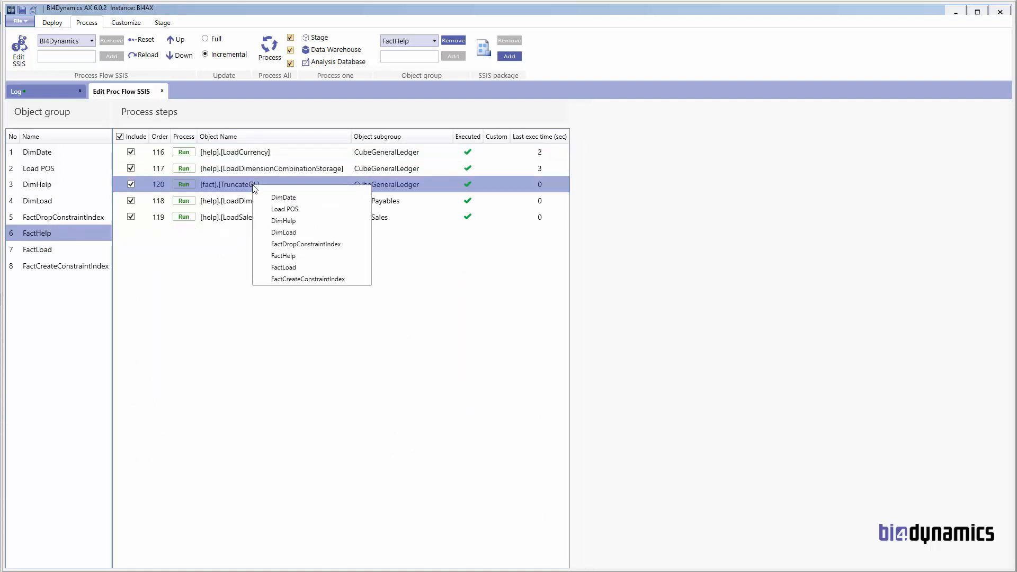
left_click(280, 267)
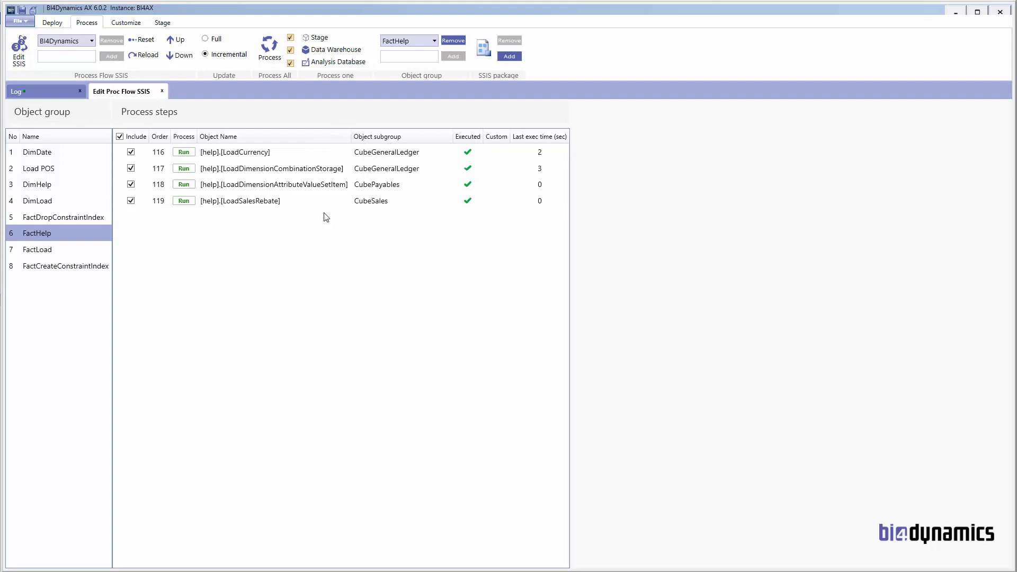
left_click(49, 251)
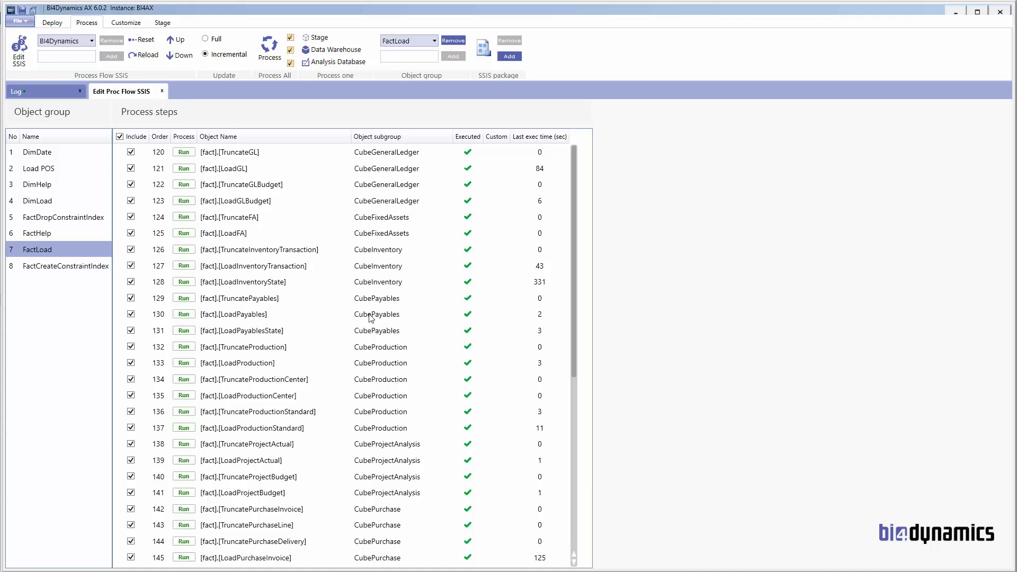
Step: Inspect FactLoad's inventory transaction, inventory state and payables steps, then show Load POS's step
left_click(294, 253)
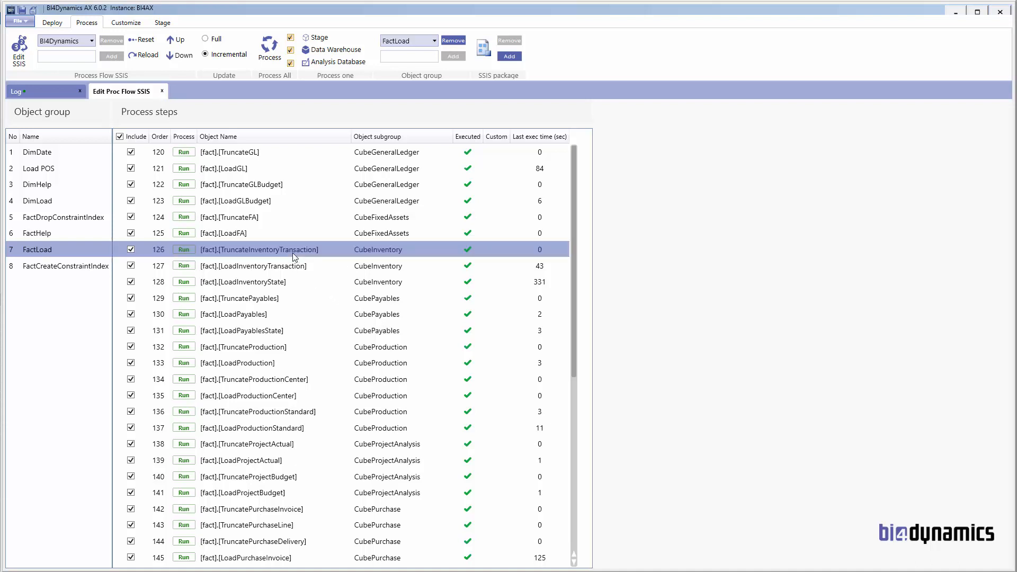
left_click(255, 268)
left_click(259, 251)
left_click(260, 269)
left_click(258, 284)
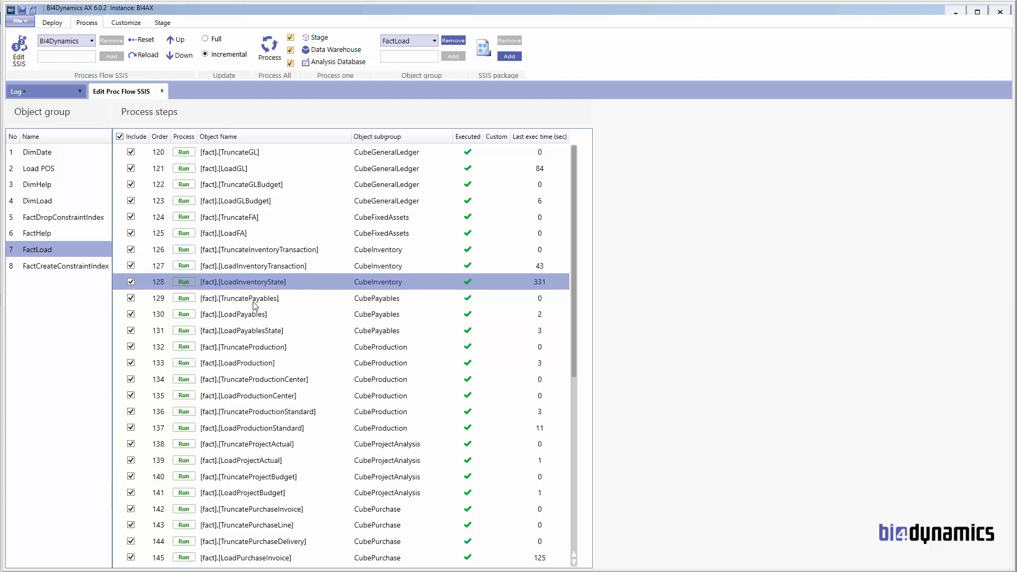
left_click(364, 302)
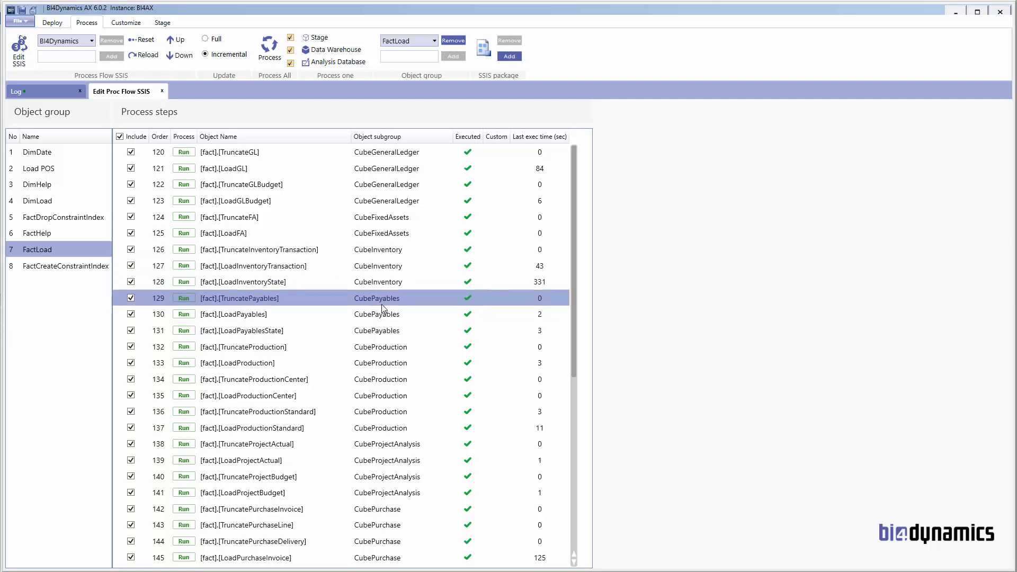
left_click(259, 313)
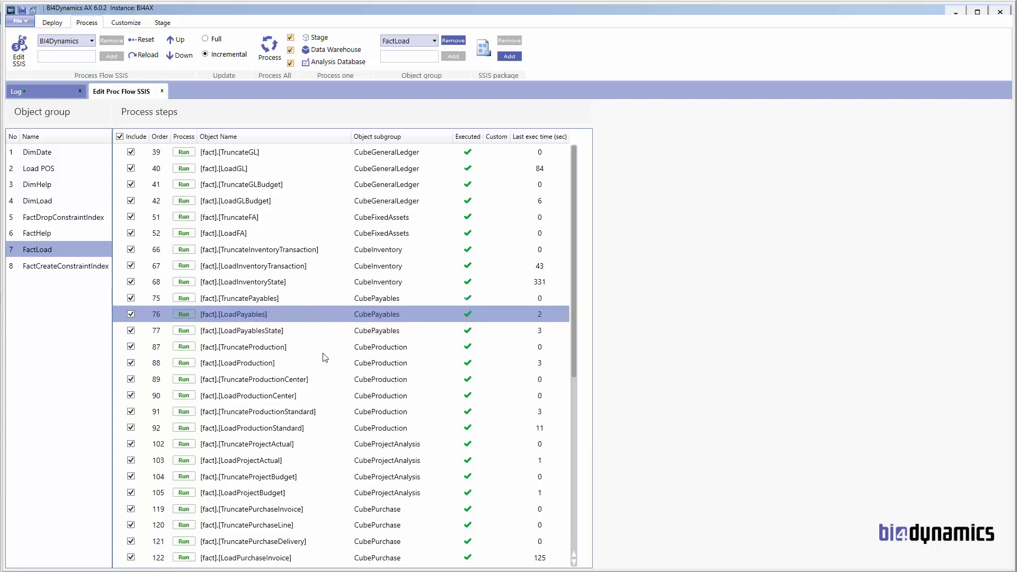
left_click(41, 168)
Step: Browse the DimHelp, DimLoad and FactLoad step lists, scrolling through FactLoad's steps 39 to 122
left_click(42, 186)
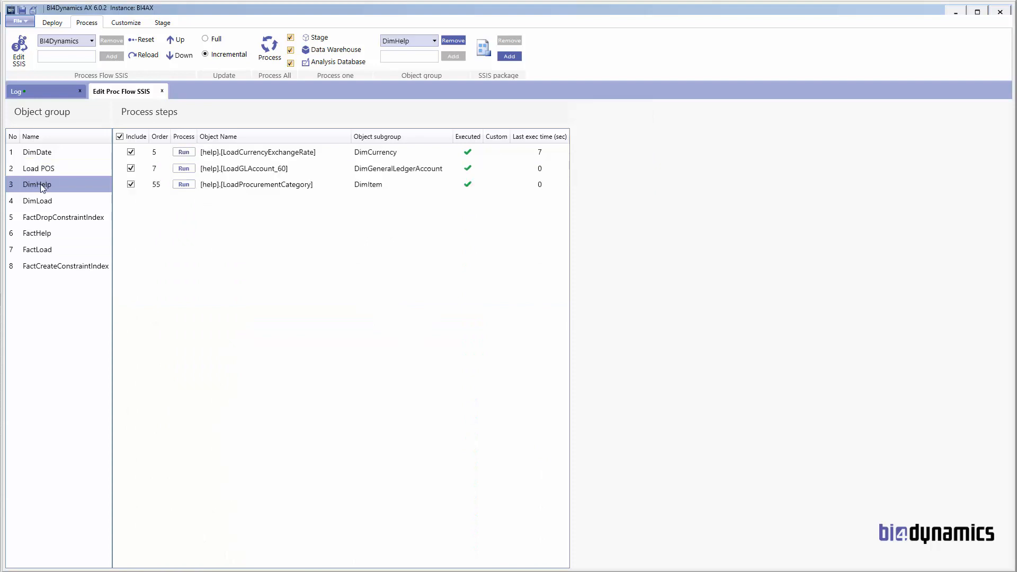
left_click(41, 203)
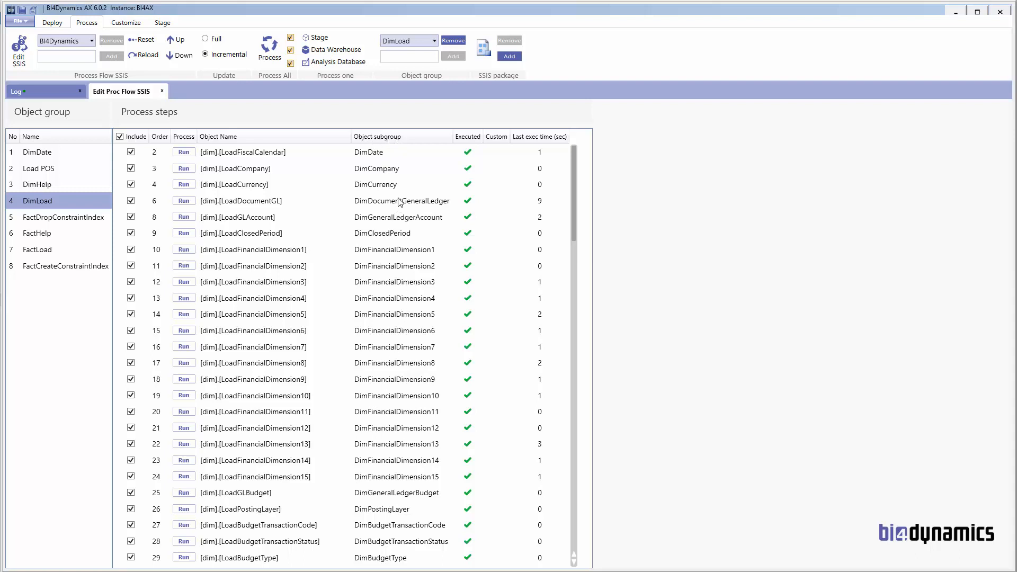
left_click(55, 254)
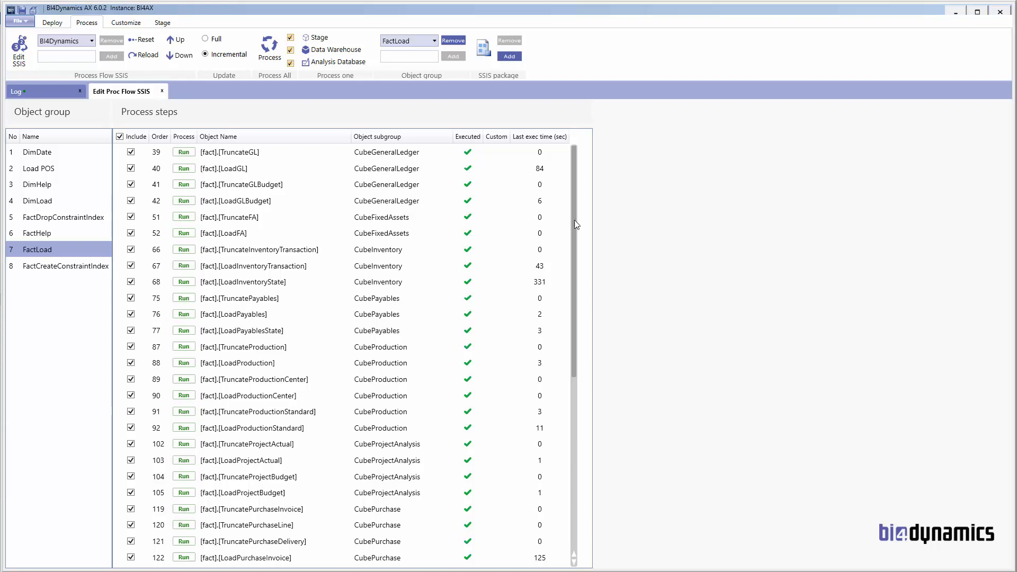
left_click_drag(574, 221, 556, 380)
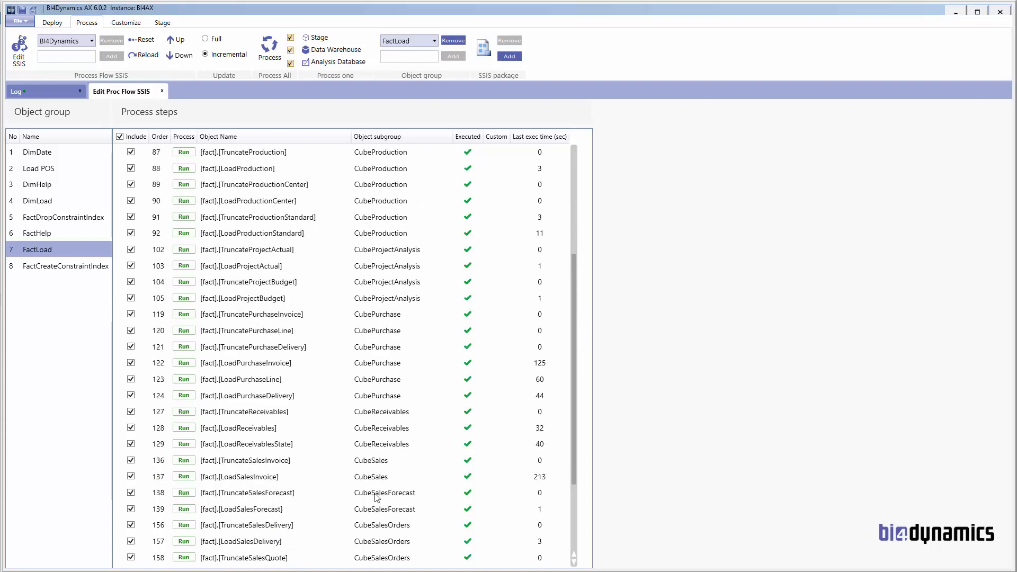
left_click_drag(573, 404, 583, 472)
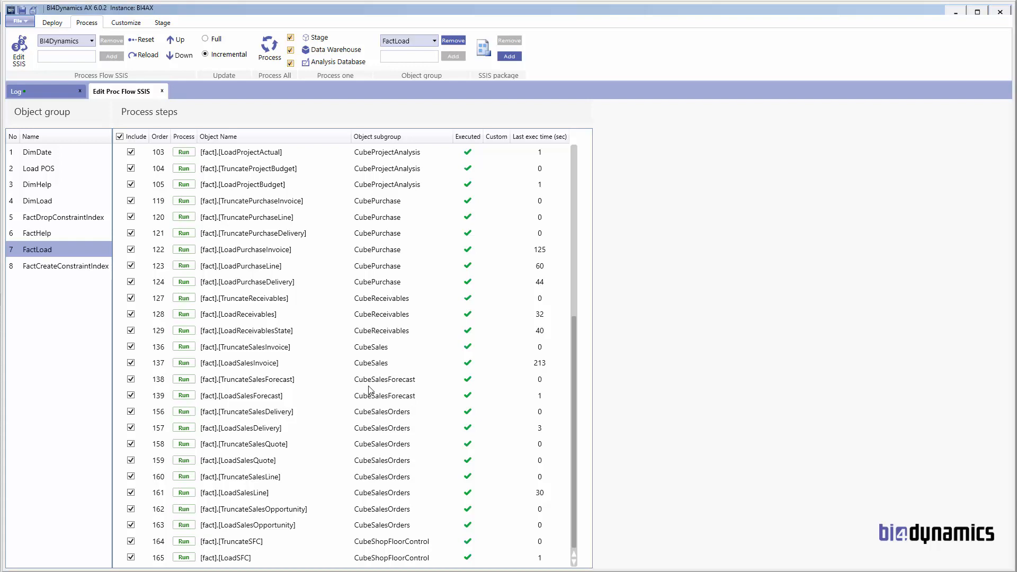
scroll(370, 390, "up", 7)
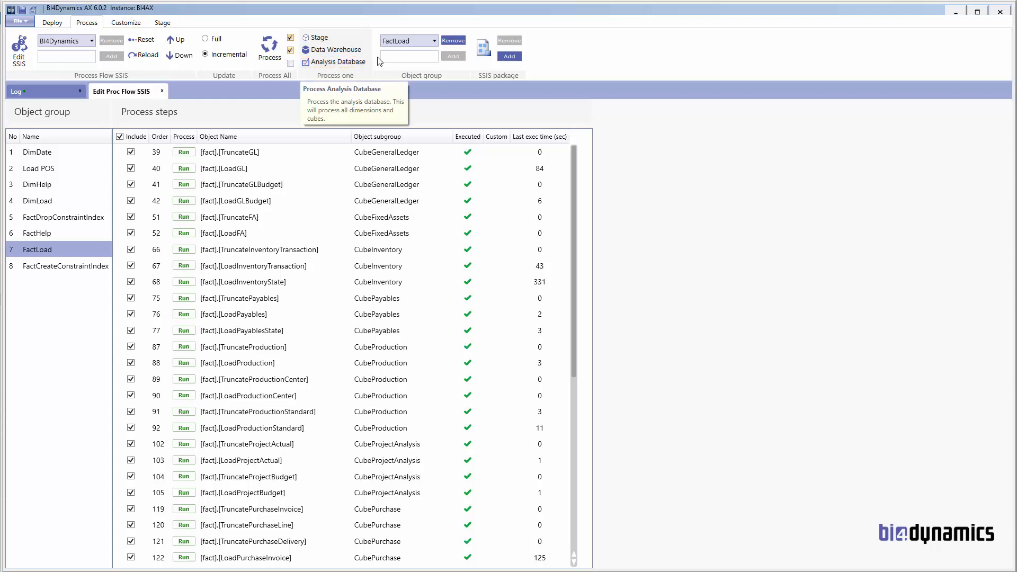
Step: Add a 'Process cubes' object group as ninth in the flow and show its empty step list
left_click(404, 56)
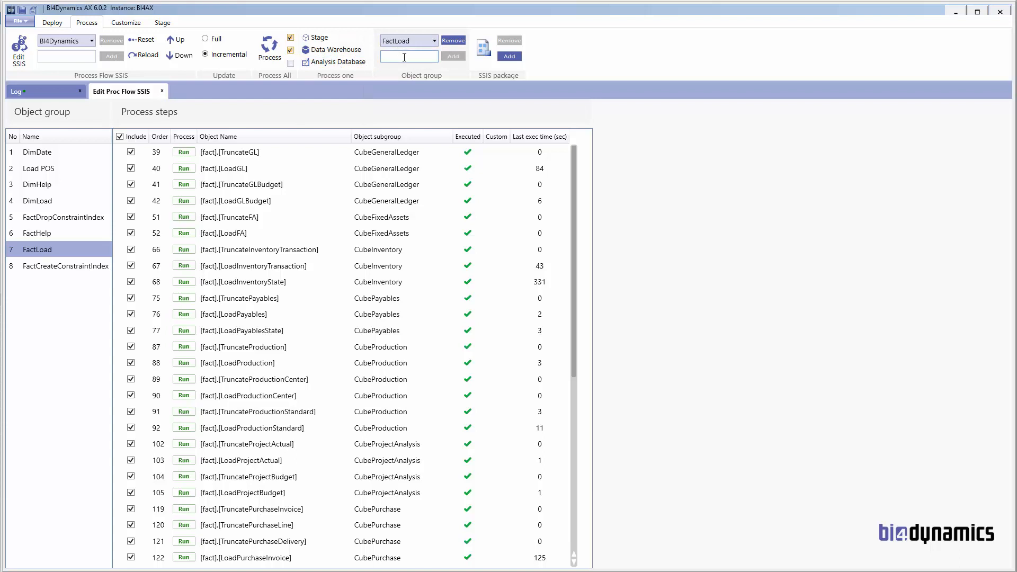
type("Process cubes")
left_click(453, 56)
left_click(56, 285)
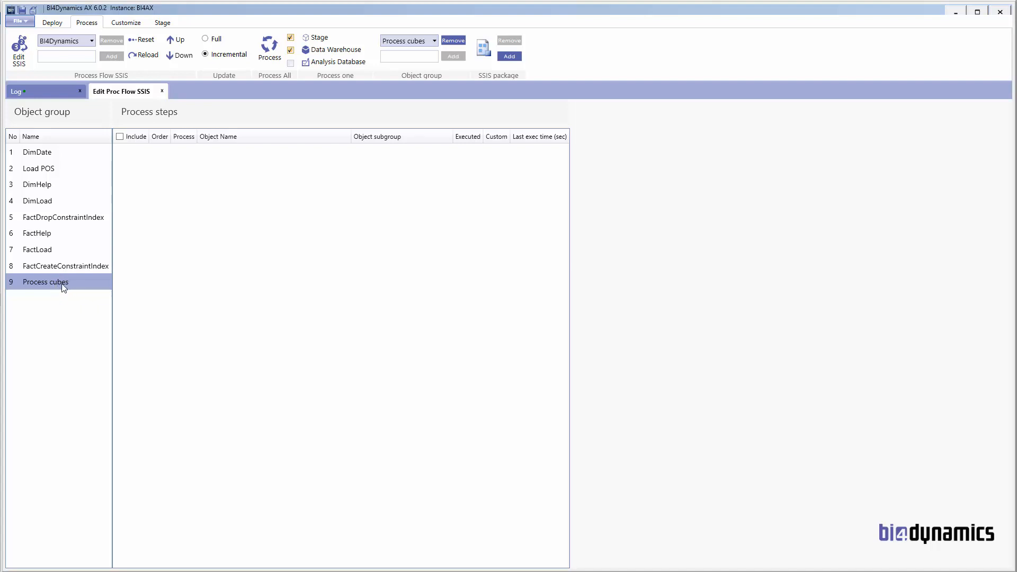
Step: Add the Process cubes with SSIS.dtsx package as a step of the Process cubes group
left_click(511, 55)
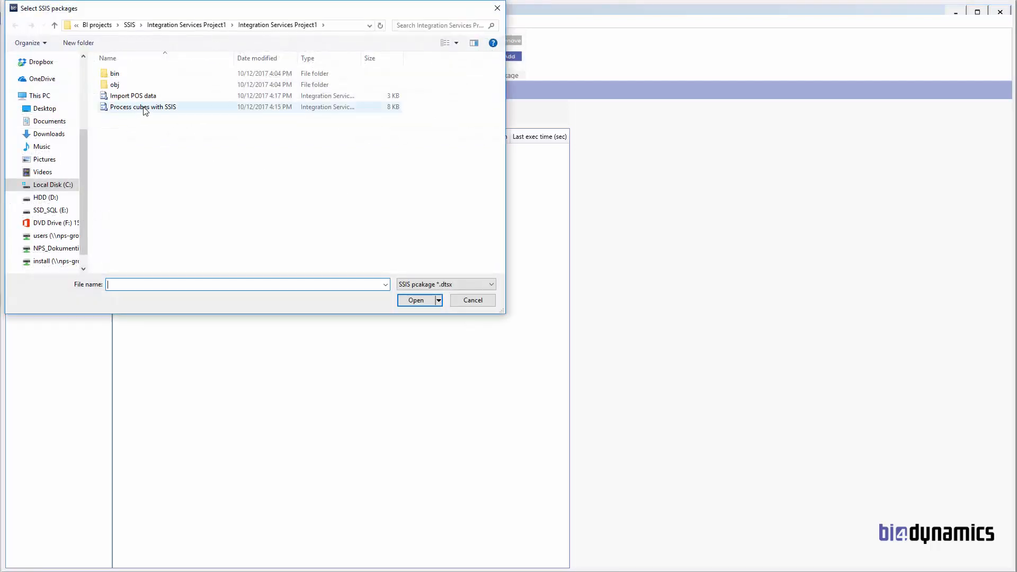
left_click(145, 108)
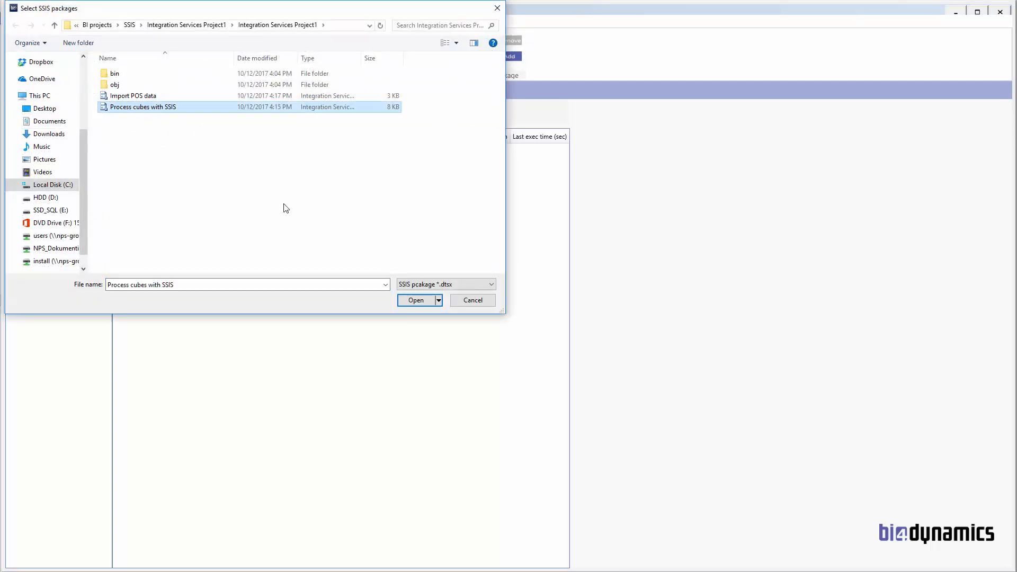
left_click(412, 300)
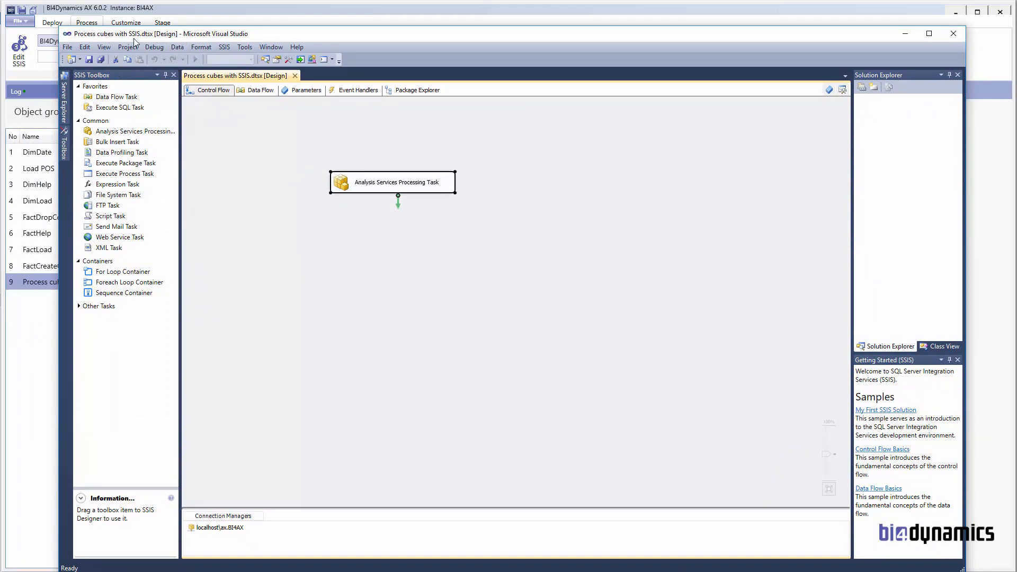
Step: Inspect the Analysis Services Processing Task's processing settings, cancel, and close Visual Studio
double_click(375, 182)
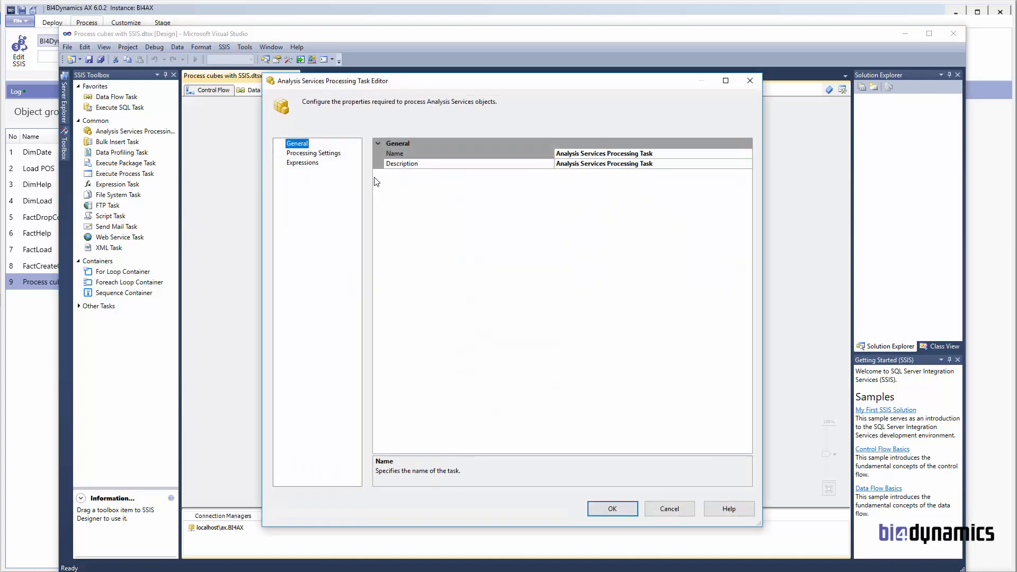
left_click(326, 154)
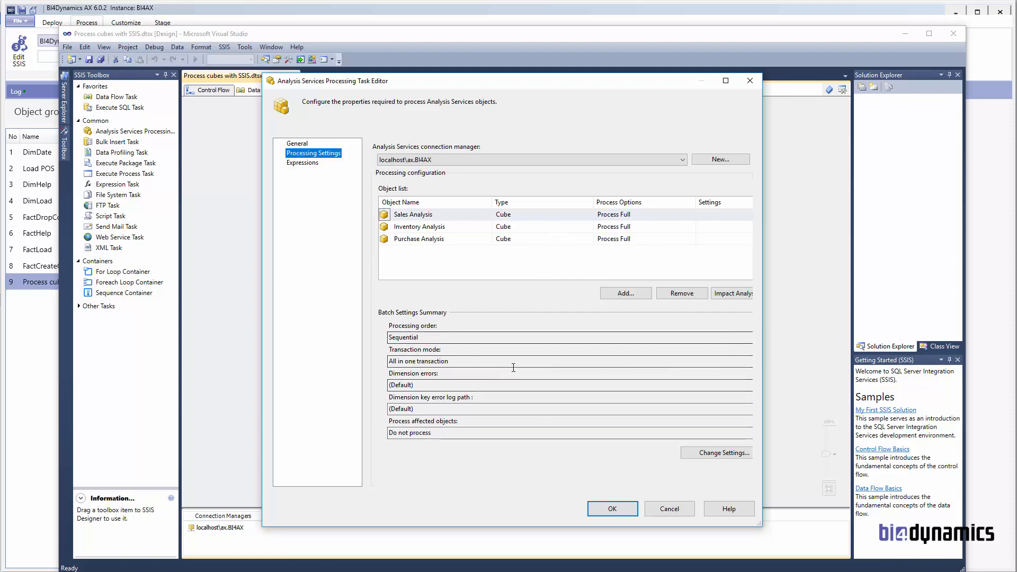
left_click(670, 510)
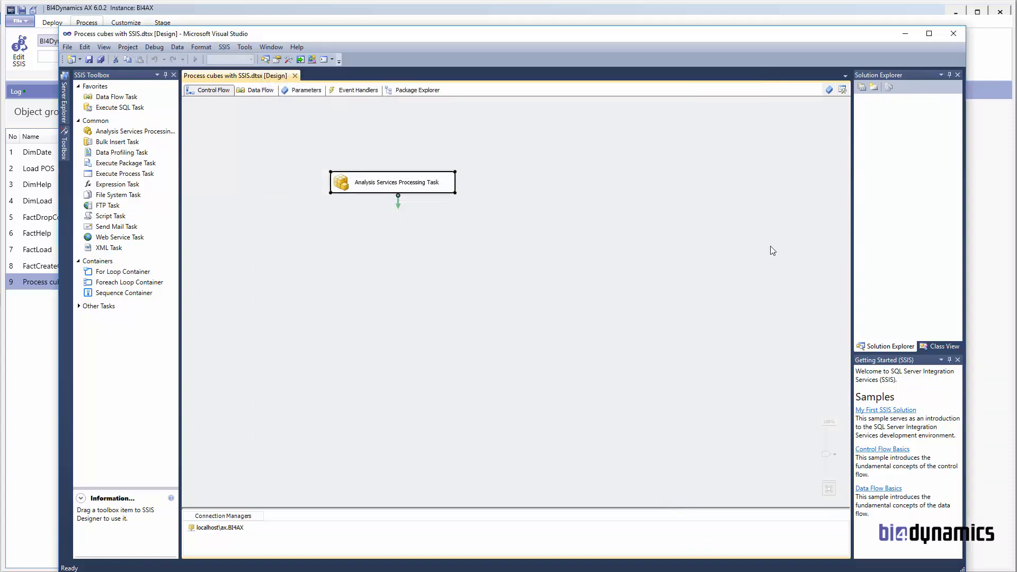
left_click(953, 33)
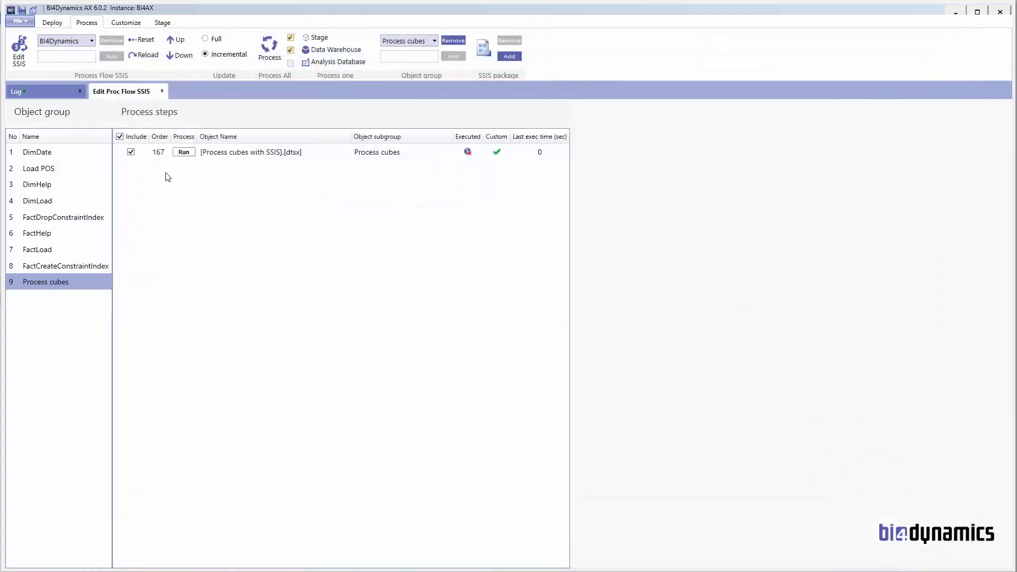
left_click(51, 170)
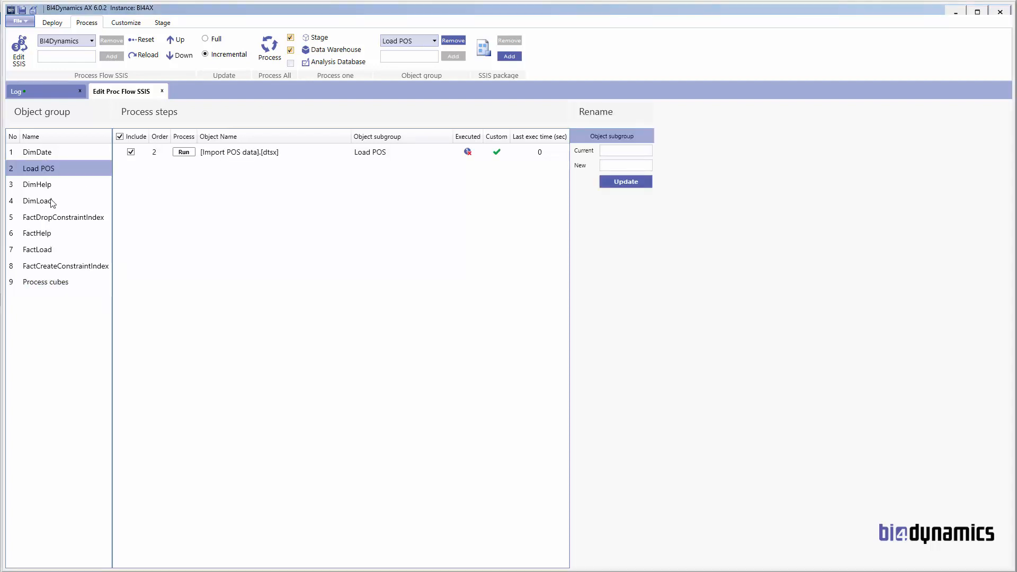
left_click(45, 233)
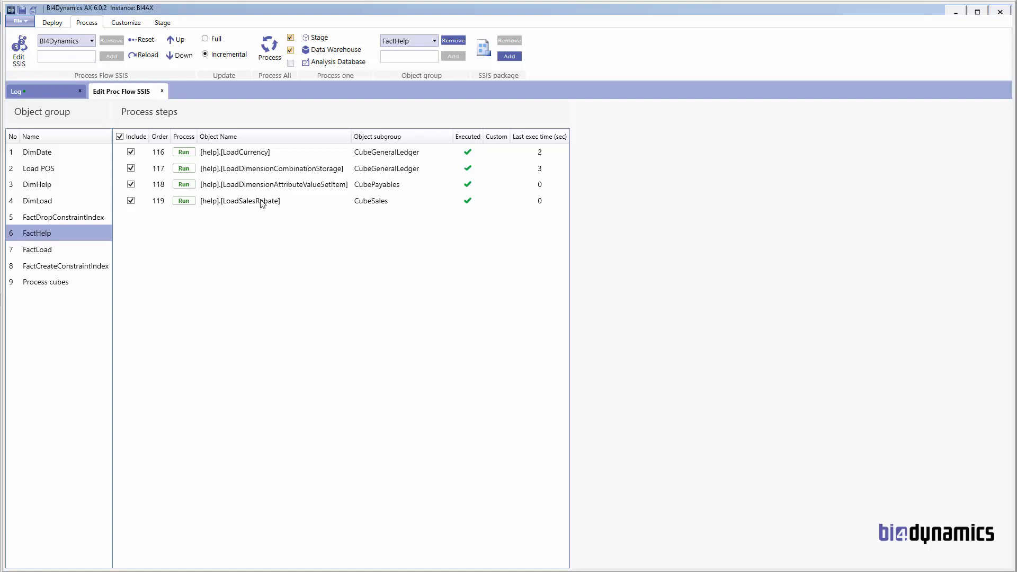
right_click(261, 203)
left_click(236, 202)
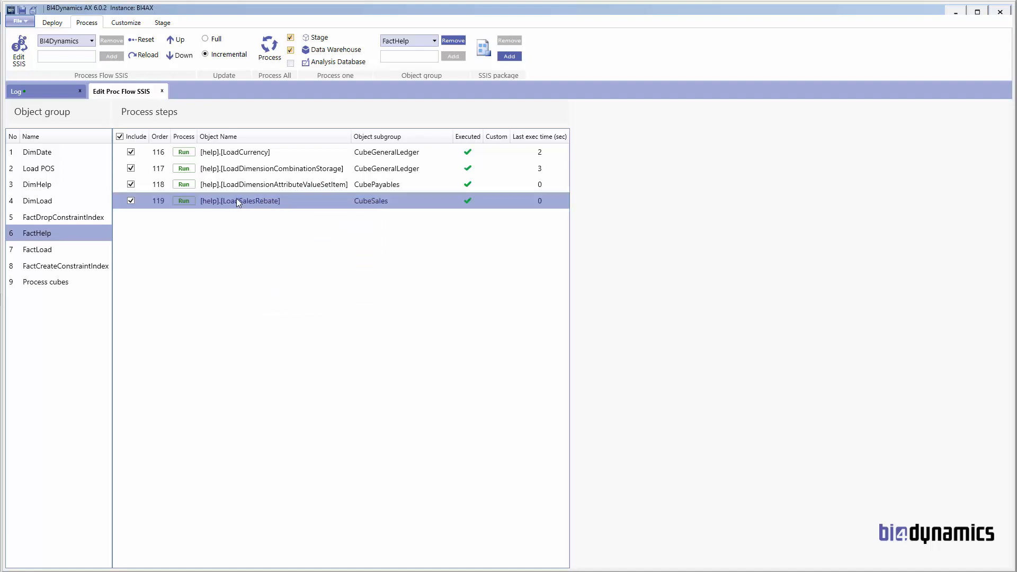
left_click(65, 280)
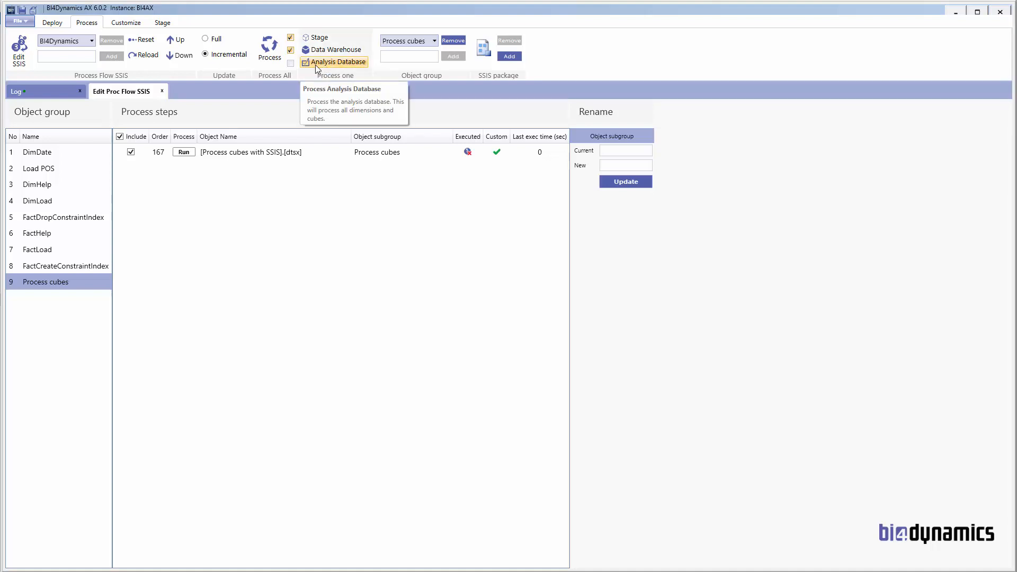
left_click(245, 158)
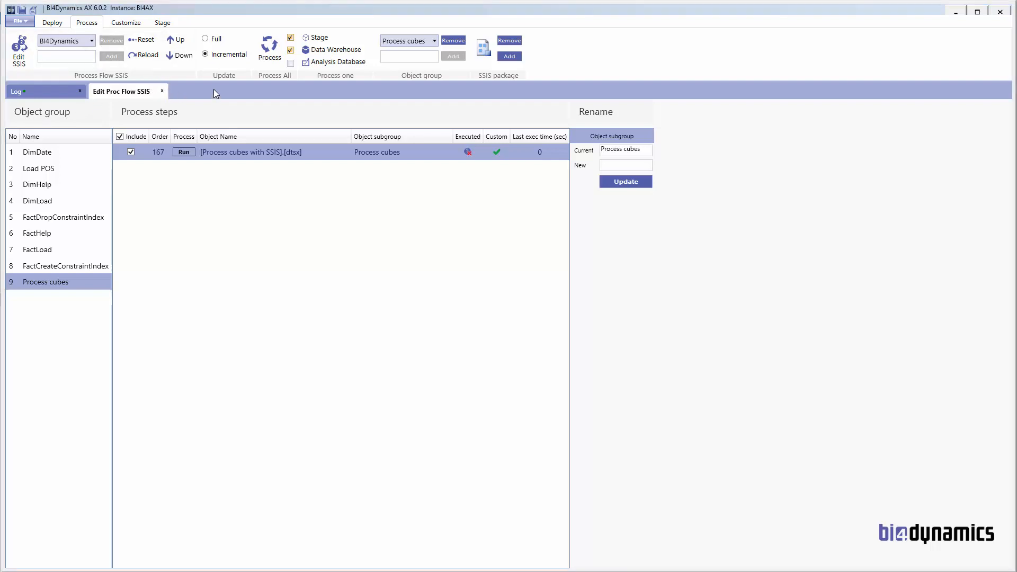
Step: Create a new process flow named 'GL'
left_click(67, 57)
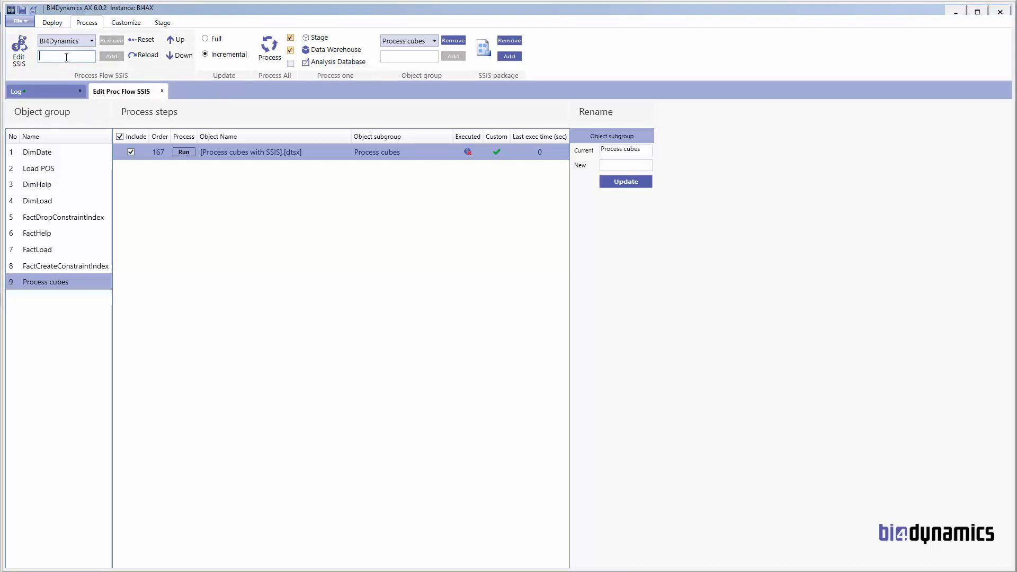
type("GL")
left_click(108, 59)
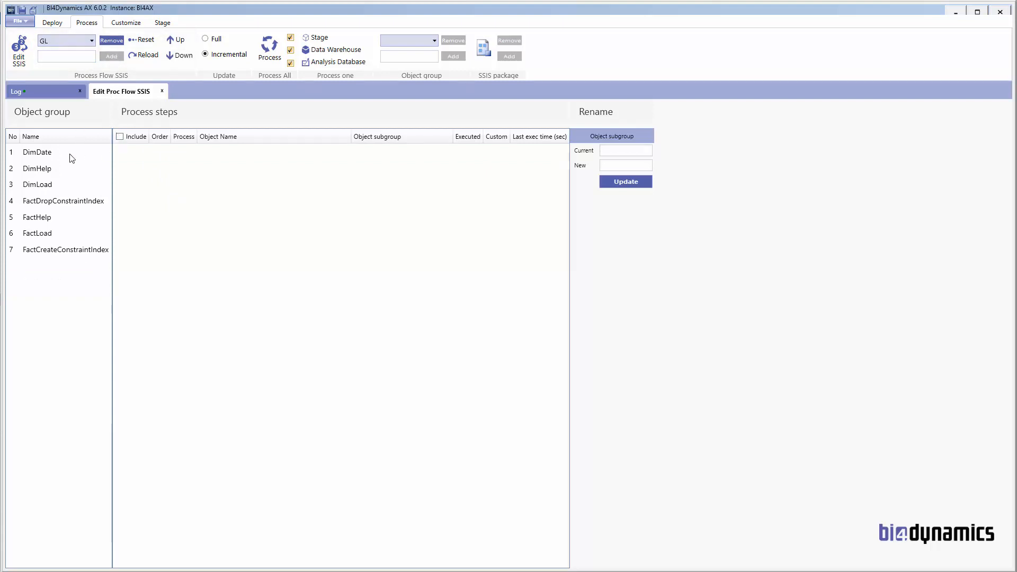
Step: Review the GL flow's groups from DimDate to FactCreateConstraintIndex, ending on FactLoad
left_click(52, 155)
left_click(48, 169)
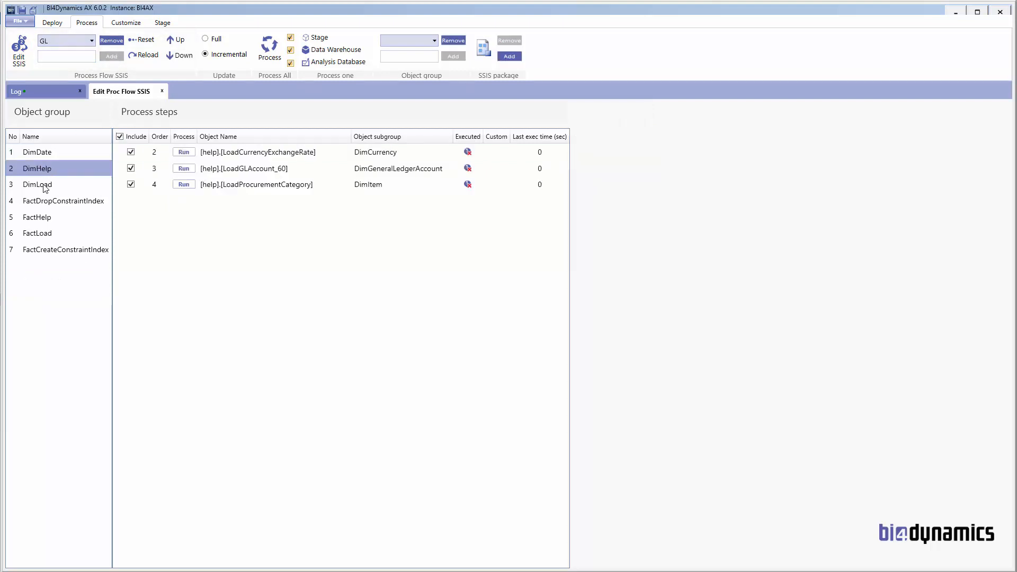
left_click(44, 186)
left_click(44, 204)
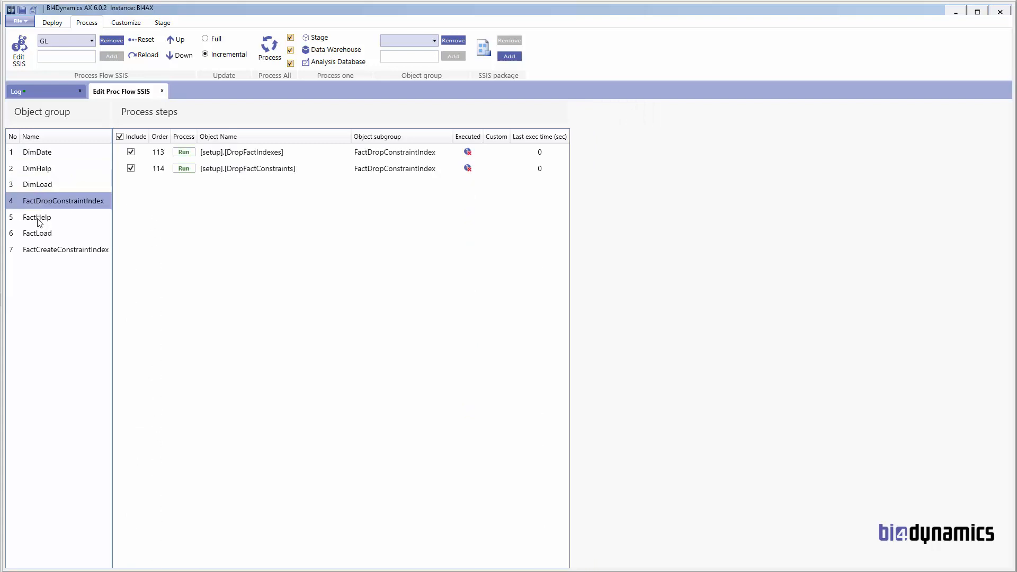
left_click(39, 219)
left_click(44, 235)
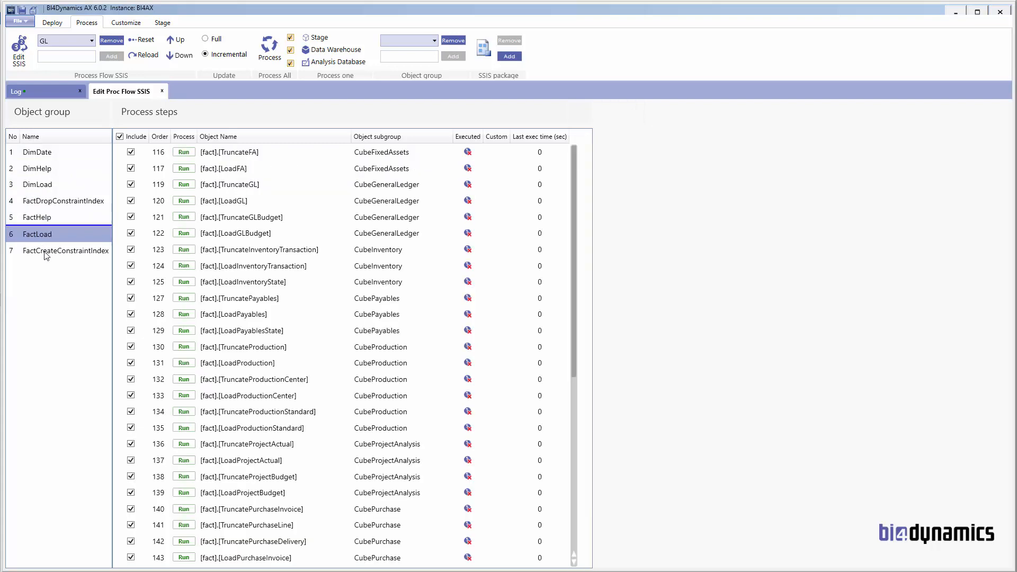
left_click(47, 250)
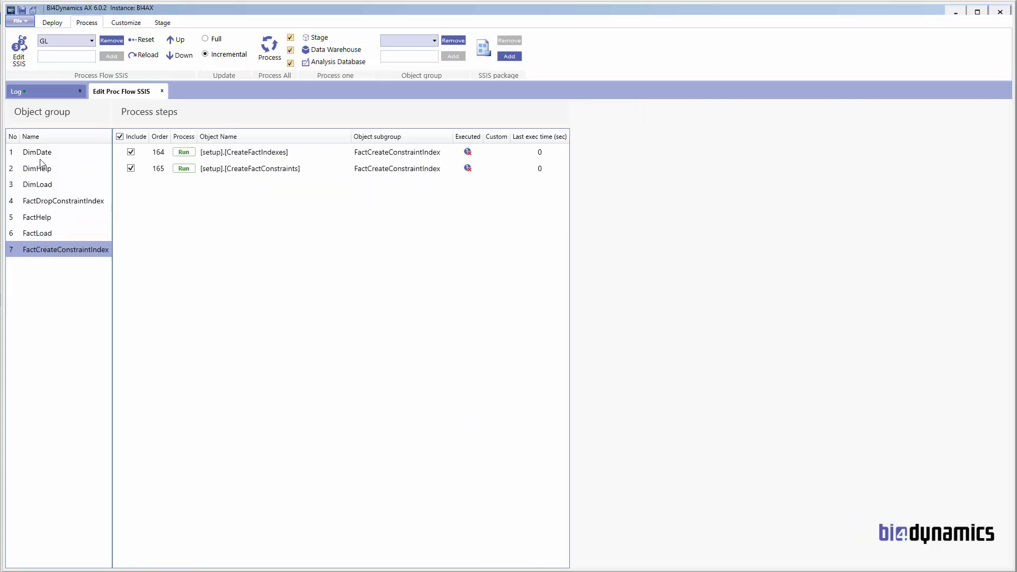
left_click(44, 235)
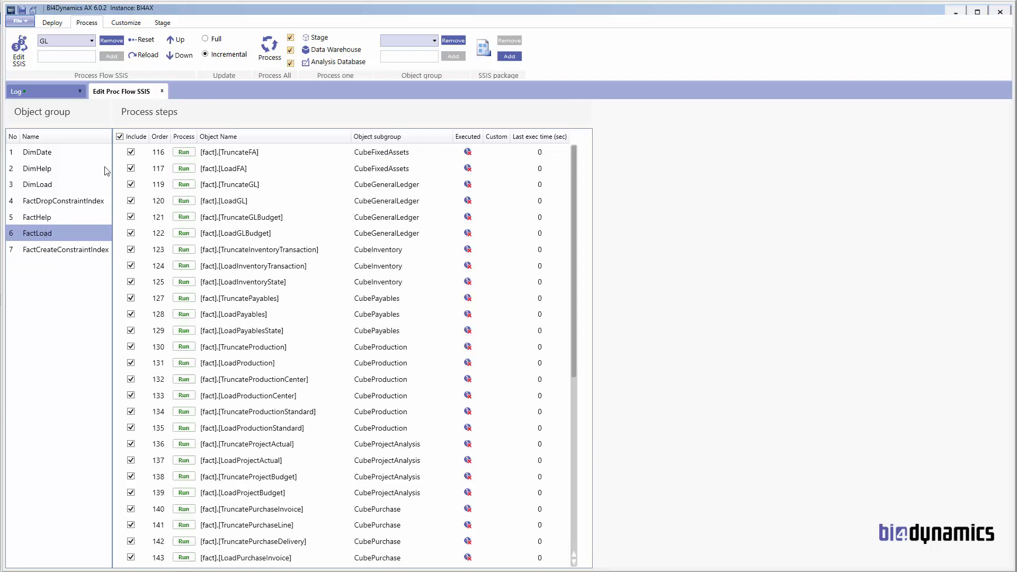
Step: Include FactLoad steps TruncateFA, LoadFA, TruncateGL, LoadGL, TruncateGLBudget and LoadGLBudget in the GL flow
left_click(131, 153)
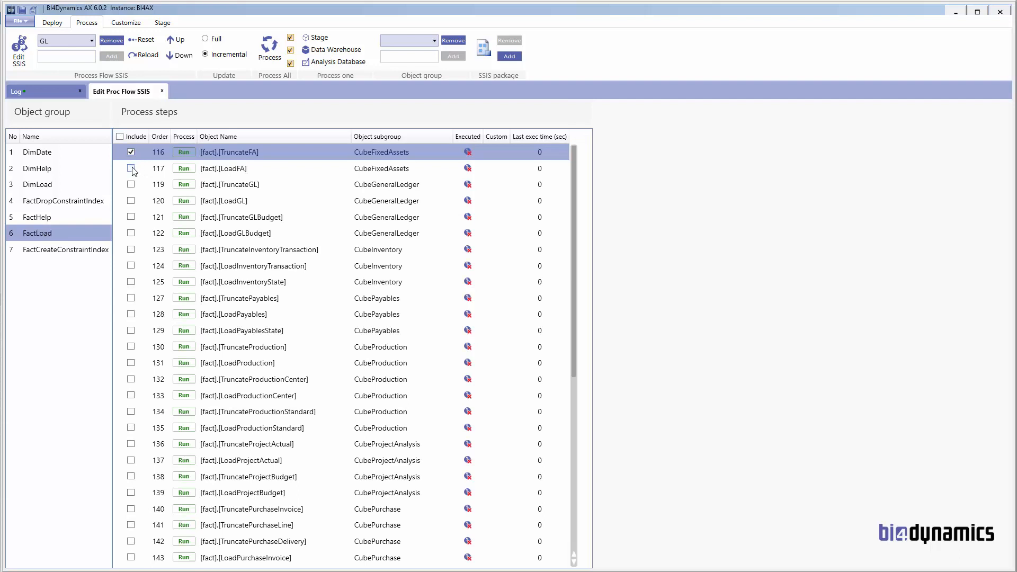
left_click(131, 169)
left_click(131, 184)
left_click(131, 200)
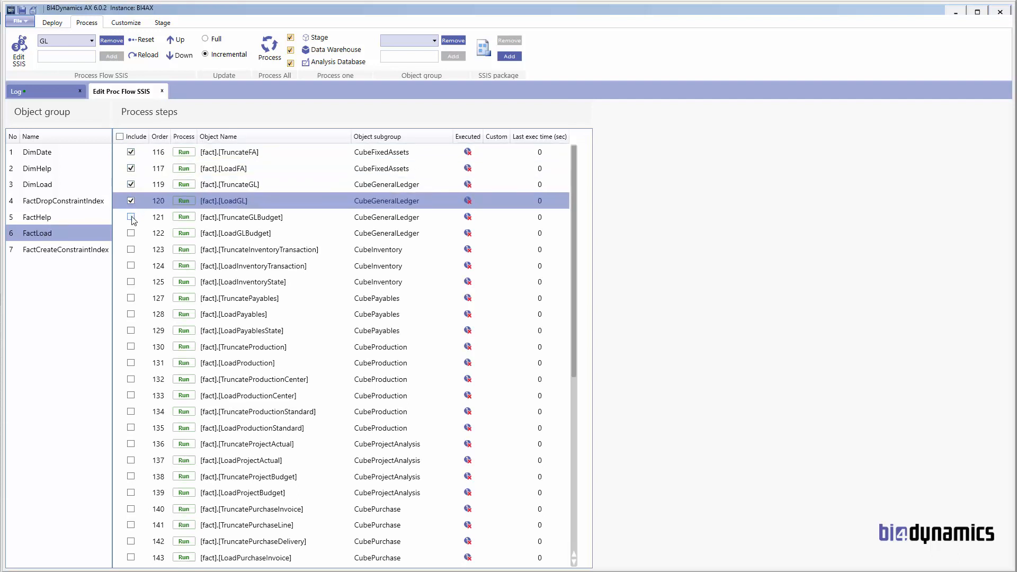
left_click(131, 217)
left_click(131, 233)
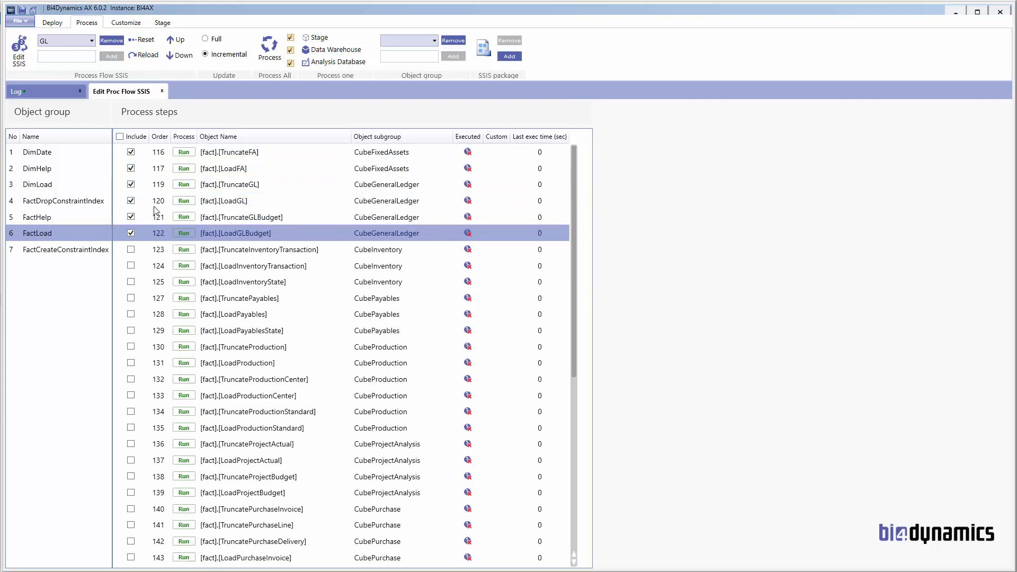